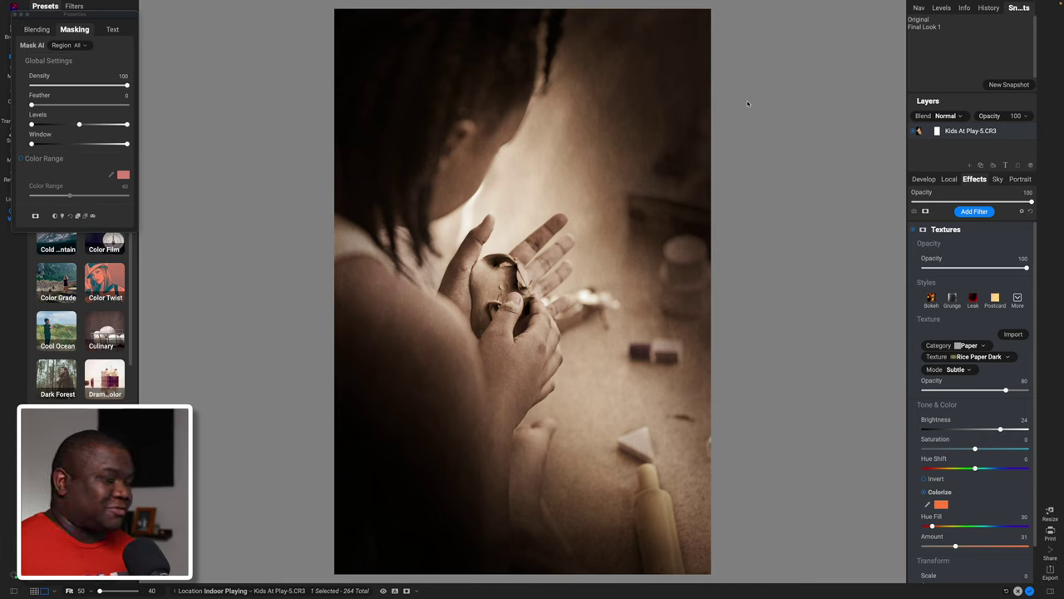
# Step: Compare the photo with and without its edits and restore the Original snapshot
pyautogui.press('p')
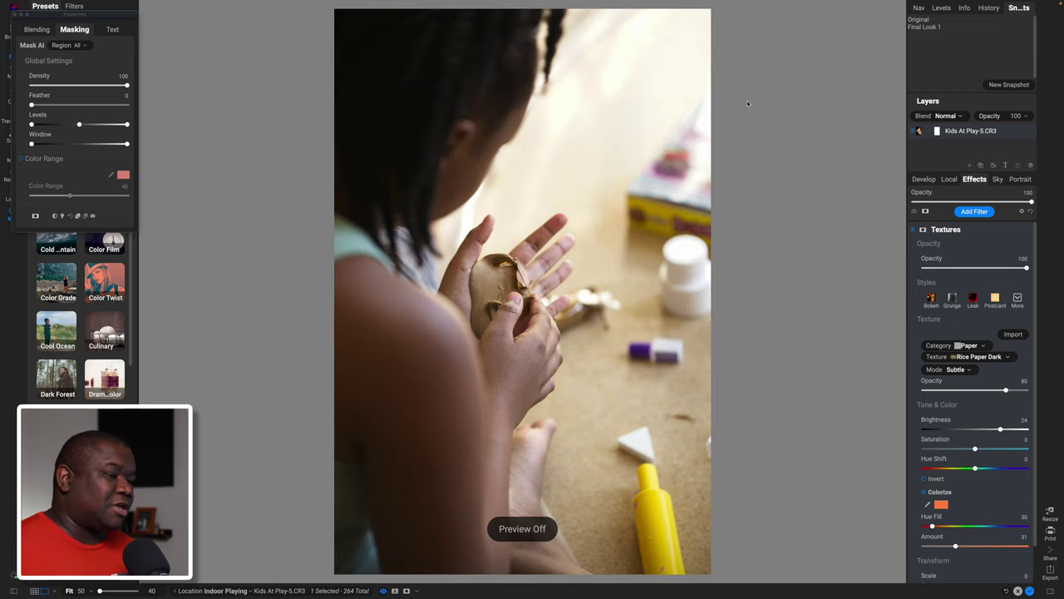
pyautogui.press('p')
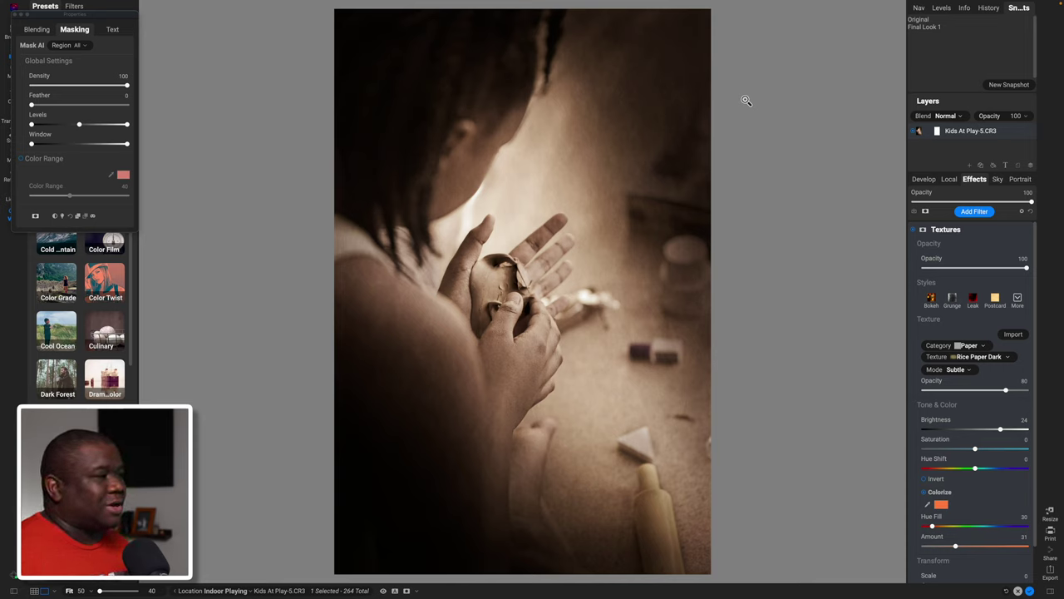
pyautogui.click(918, 20)
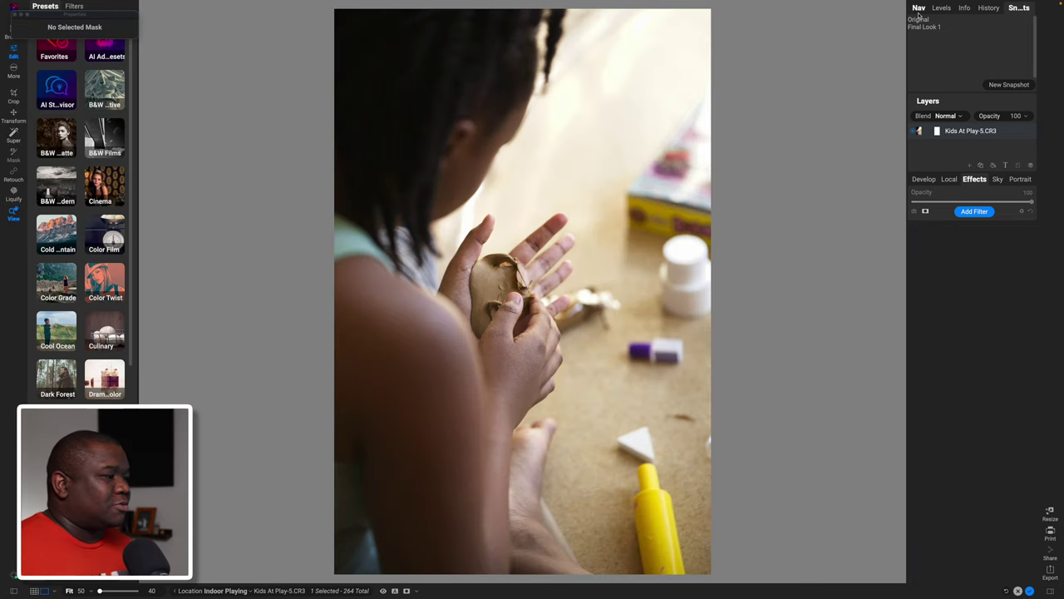
# Step: Collapse the Tone & Color settings in Develop and enable Brilliance AI on the photo
pyautogui.click(923, 179)
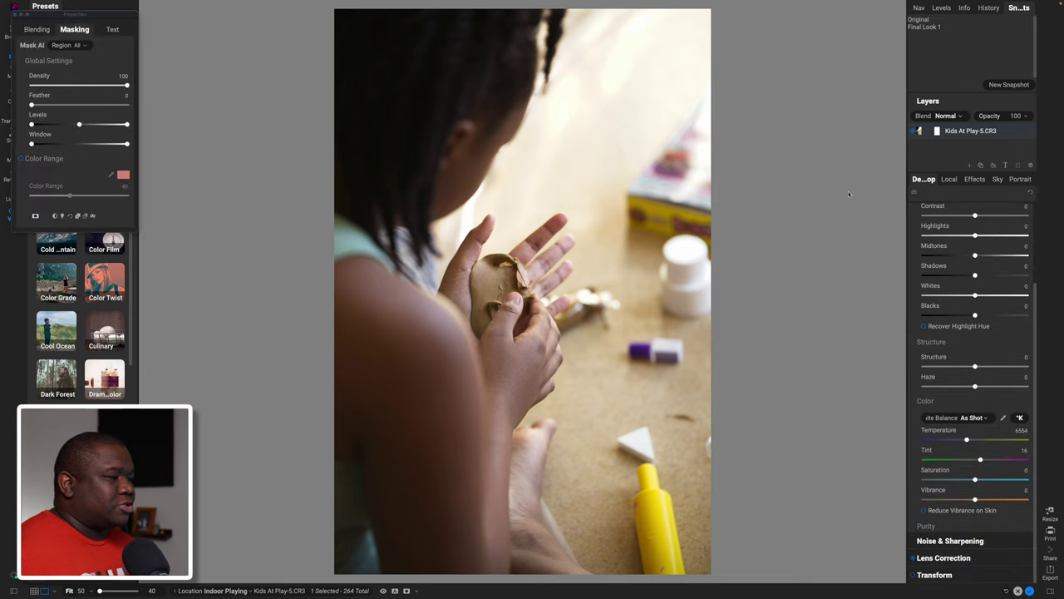
pyautogui.scroll(3, 945, 237)
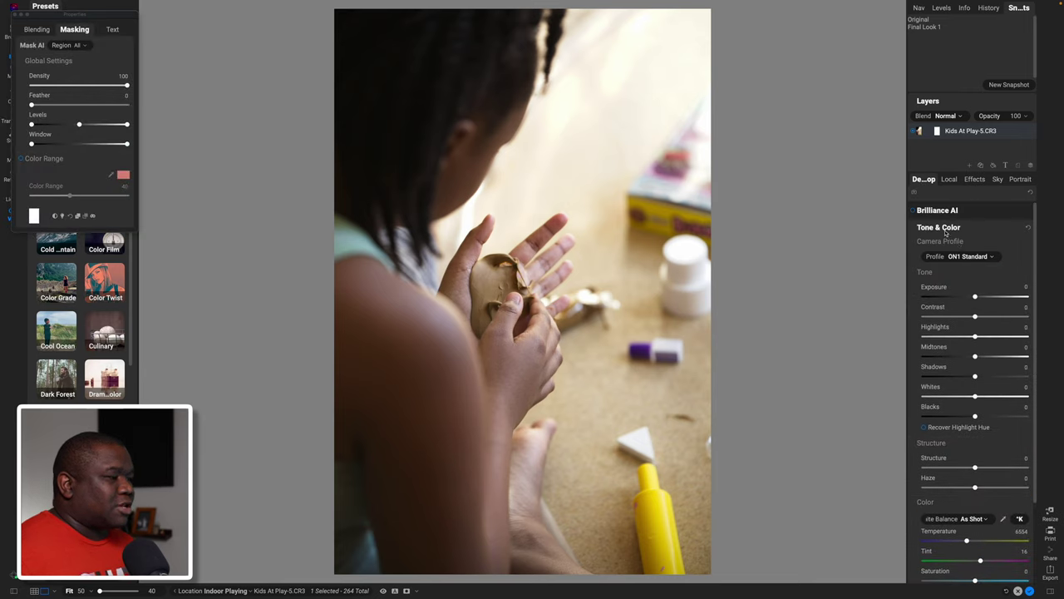
pyautogui.click(945, 232)
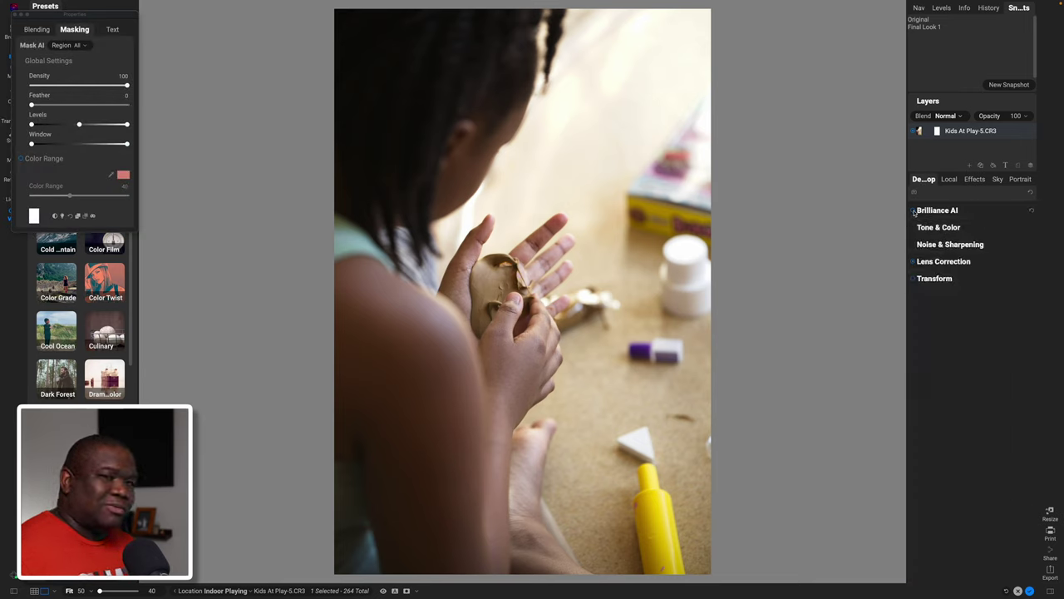
pyautogui.click(915, 212)
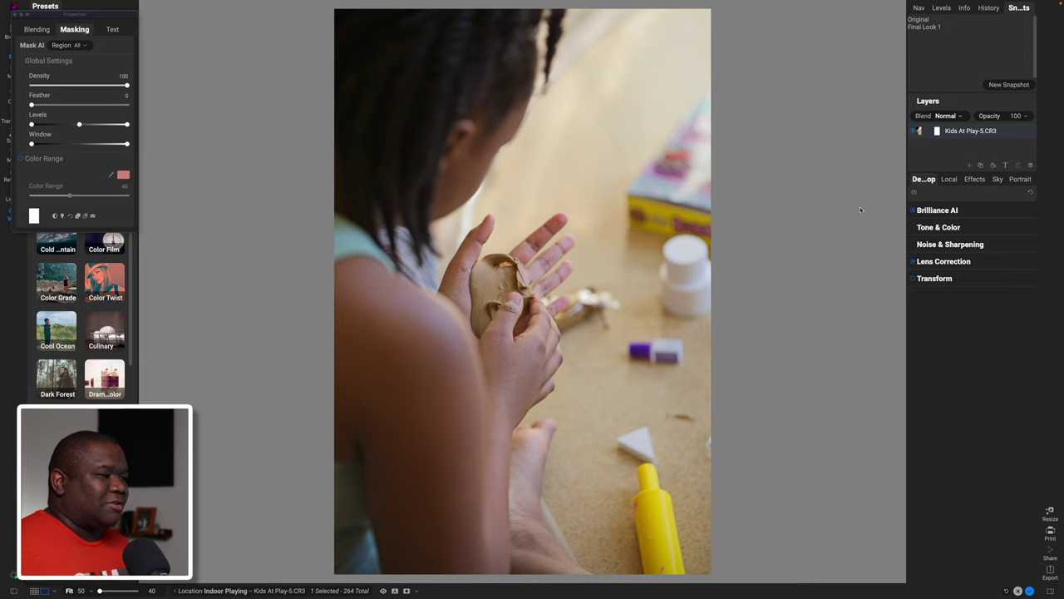
# Step: Review the Brilliance AI settings and compare the photo's histogram with Brilliance AI off and on
pyautogui.click(975, 210)
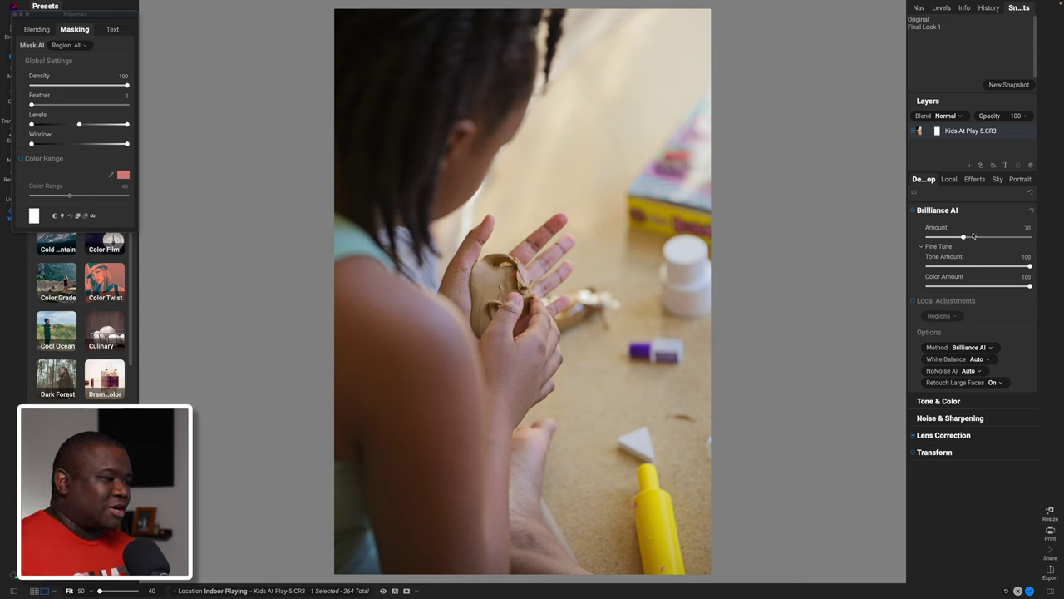
pyautogui.moveTo(1029, 286)
pyautogui.mouseDown()
pyautogui.moveTo(928, 287)
pyautogui.moveTo(1035, 290)
pyautogui.mouseUp()
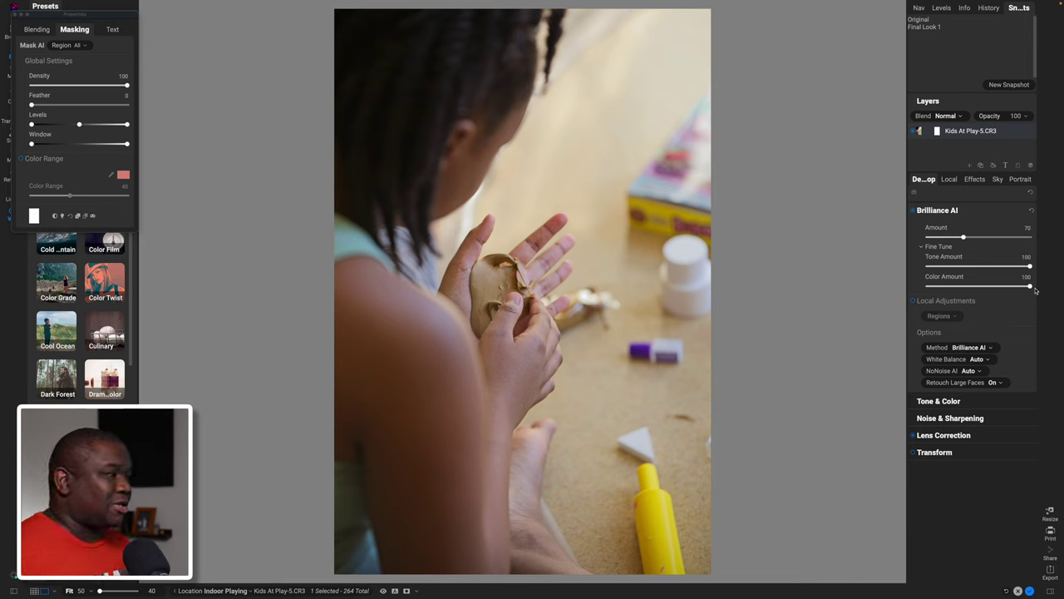
pyautogui.click(941, 9)
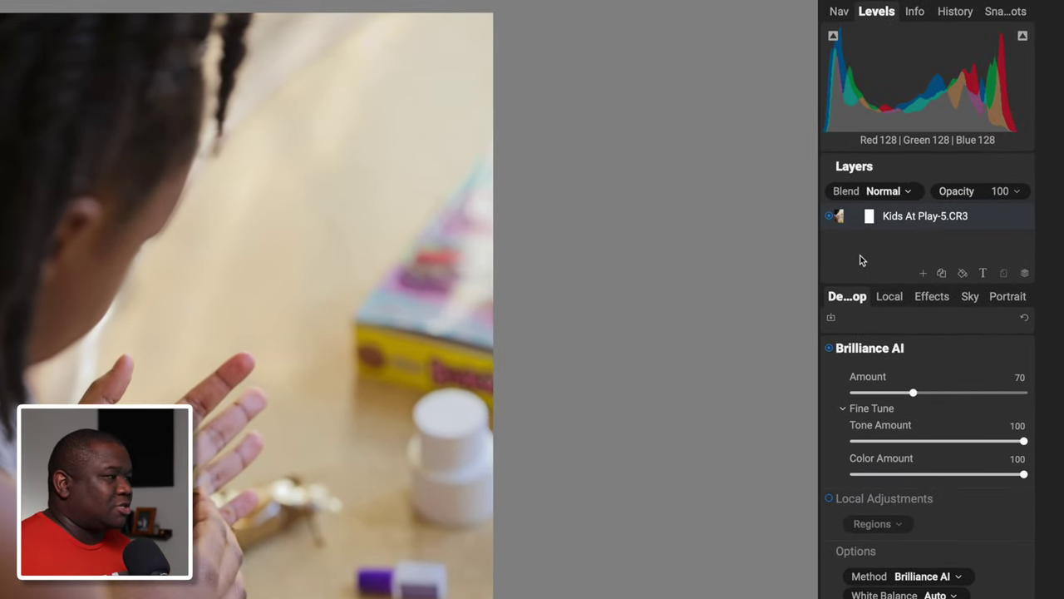
pyautogui.click(830, 349)
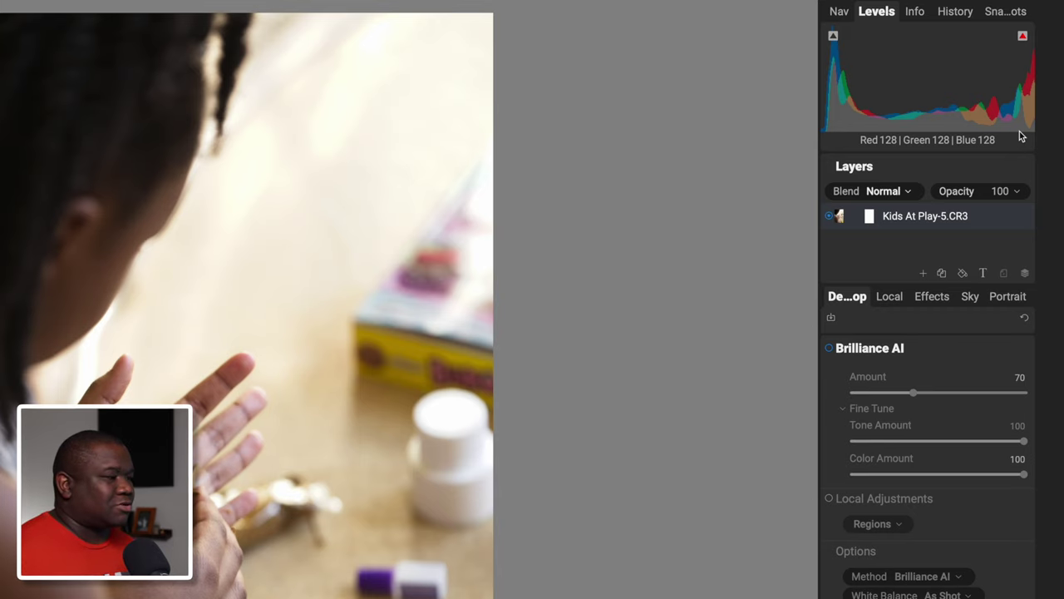
pyautogui.click(830, 349)
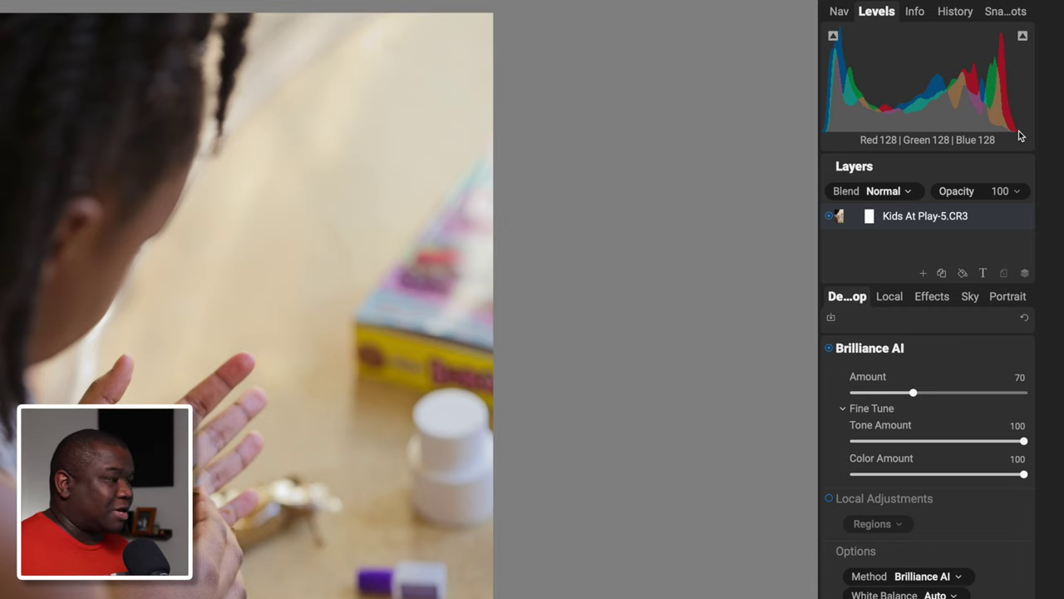
# Step: Set Highlights to -50 in Tone & Color, using the clipping overlay to check the blown-out areas
pyautogui.click(942, 353)
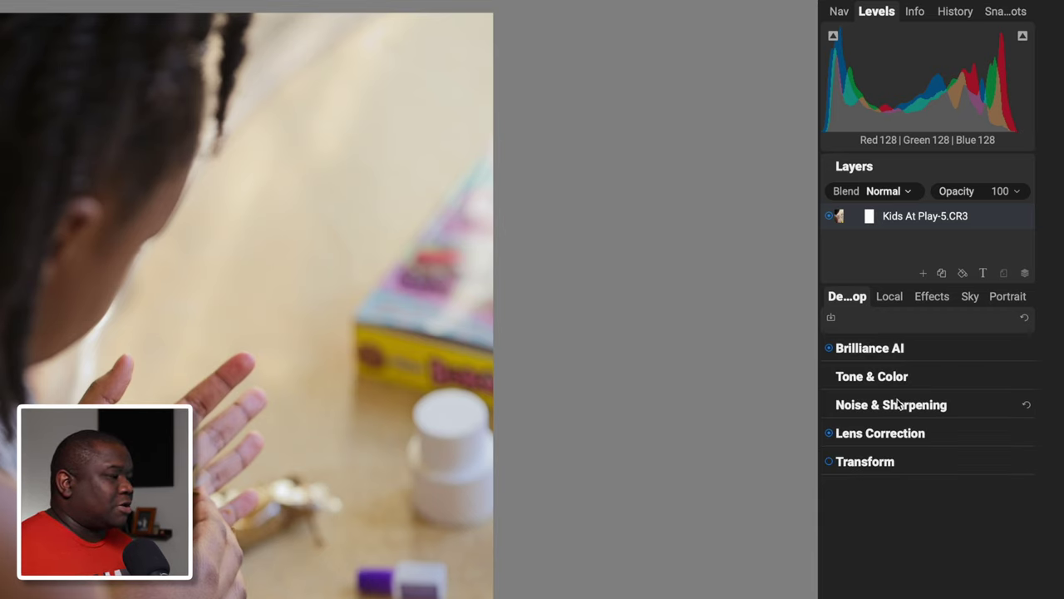
pyautogui.click(870, 376)
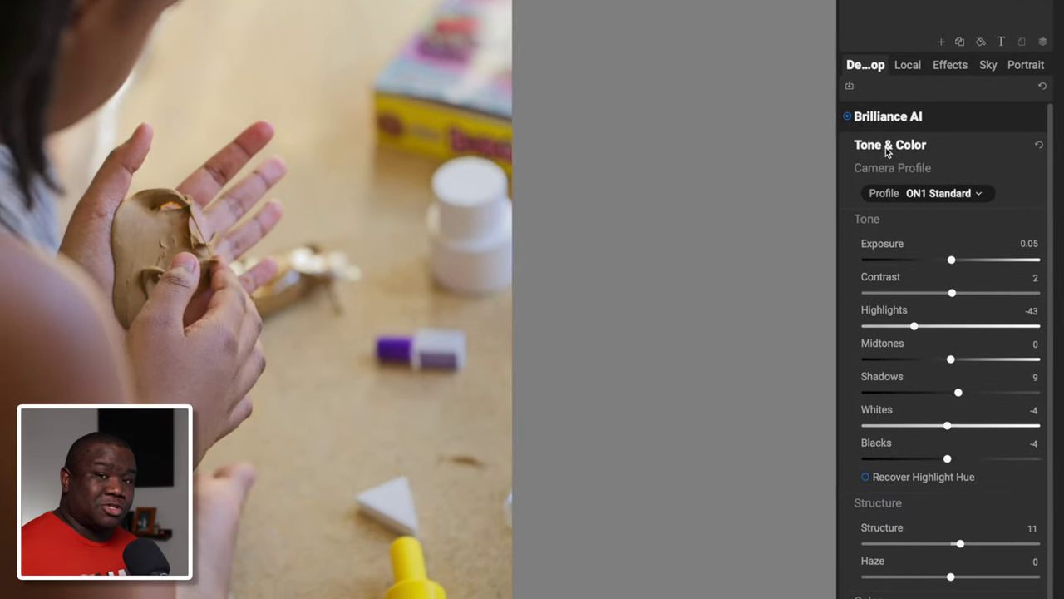
pyautogui.scroll(-1, 890, 174)
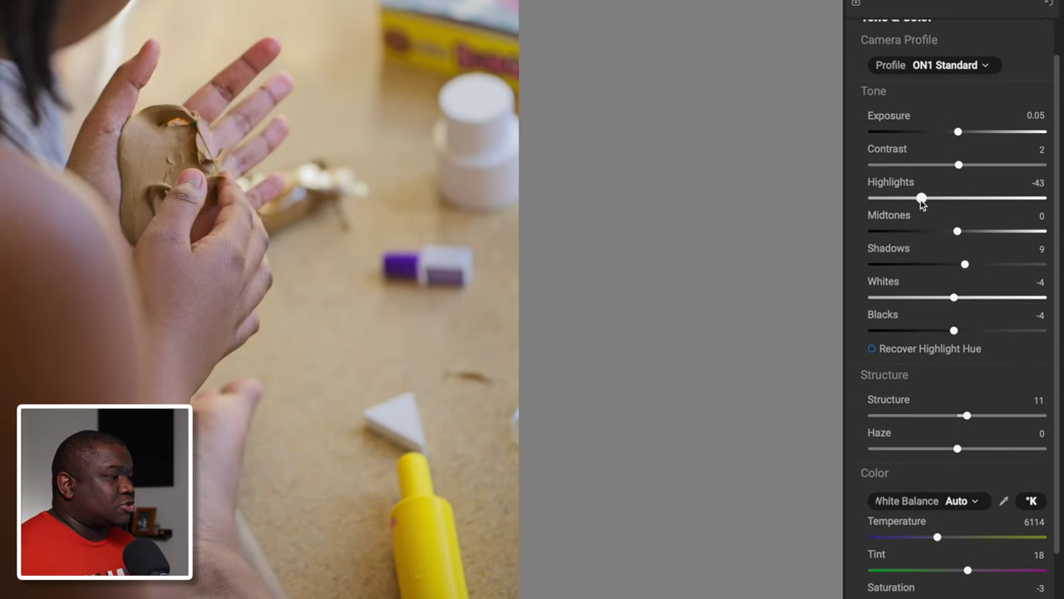
pyautogui.click(922, 199)
pyautogui.moveTo(922, 200); pyautogui.dragTo(929, 200)
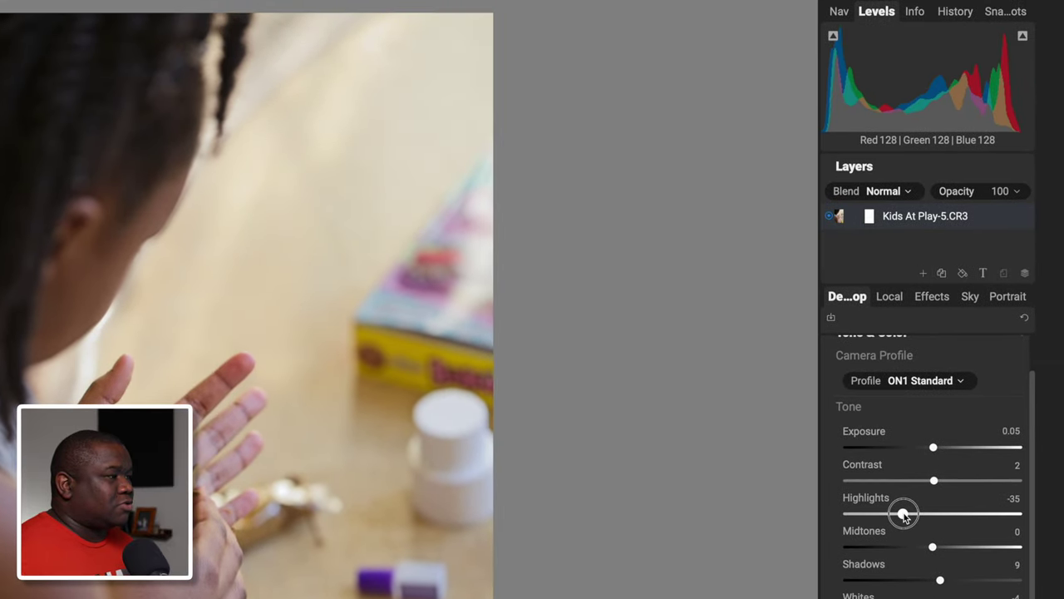
pyautogui.moveTo(903, 515); pyautogui.dragTo(859, 514)
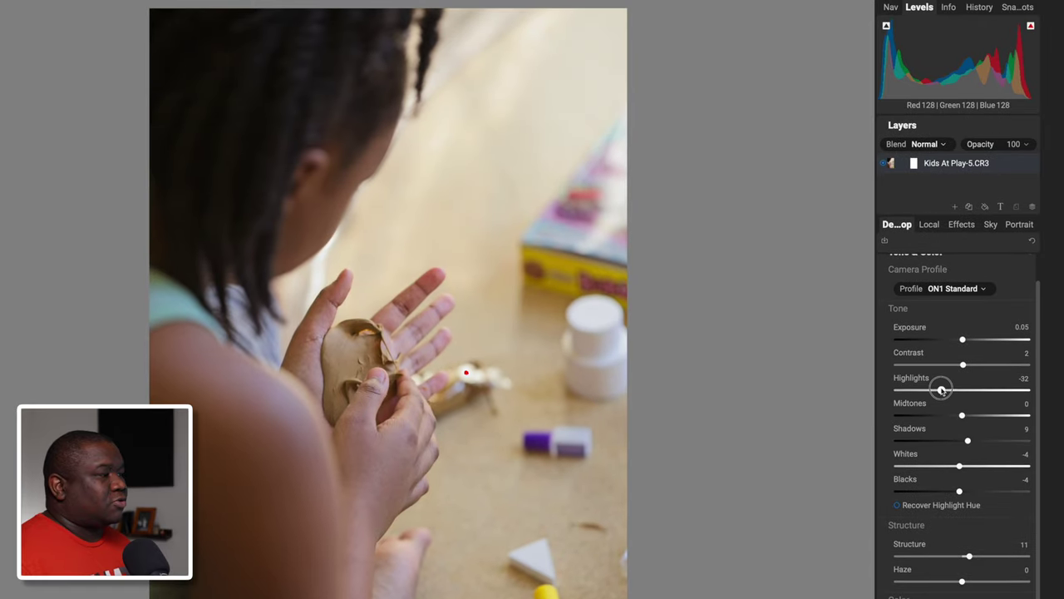
pyautogui.moveTo(940, 388); pyautogui.dragTo(950, 389)
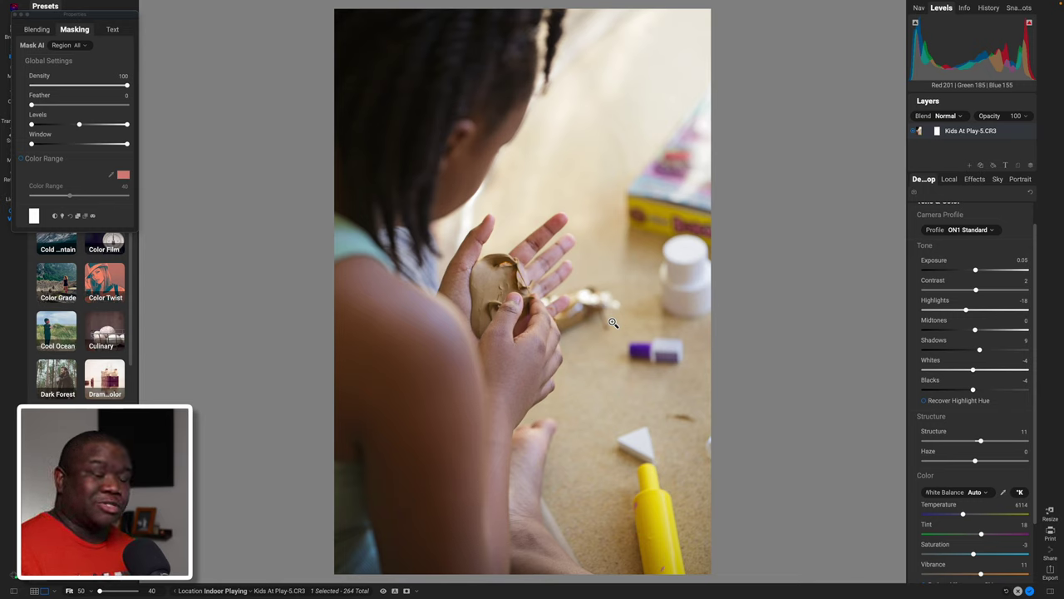
pyautogui.press('j')
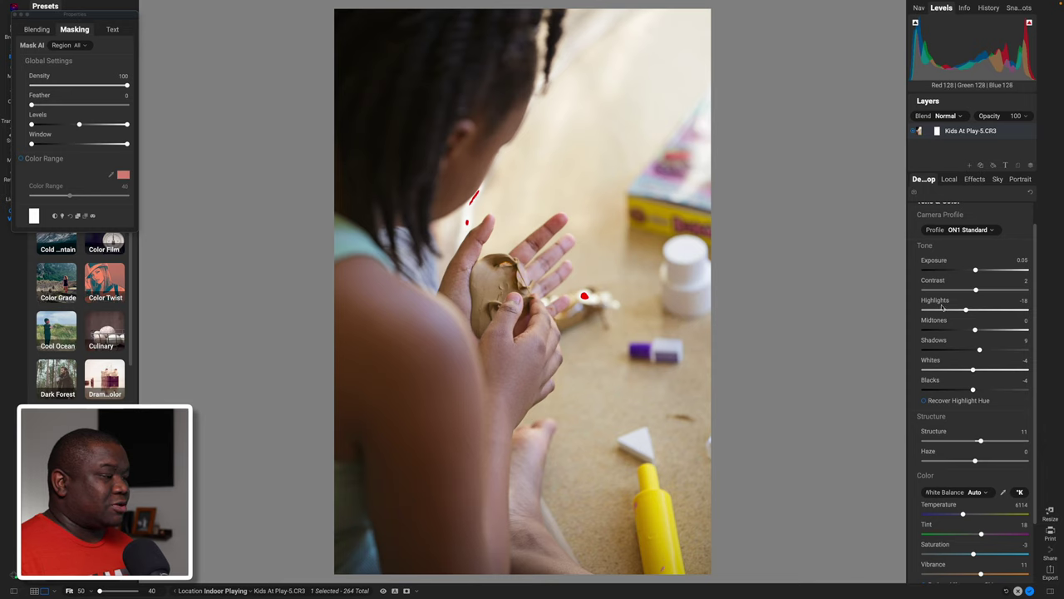
pyautogui.moveTo(965, 310); pyautogui.dragTo(949, 310)
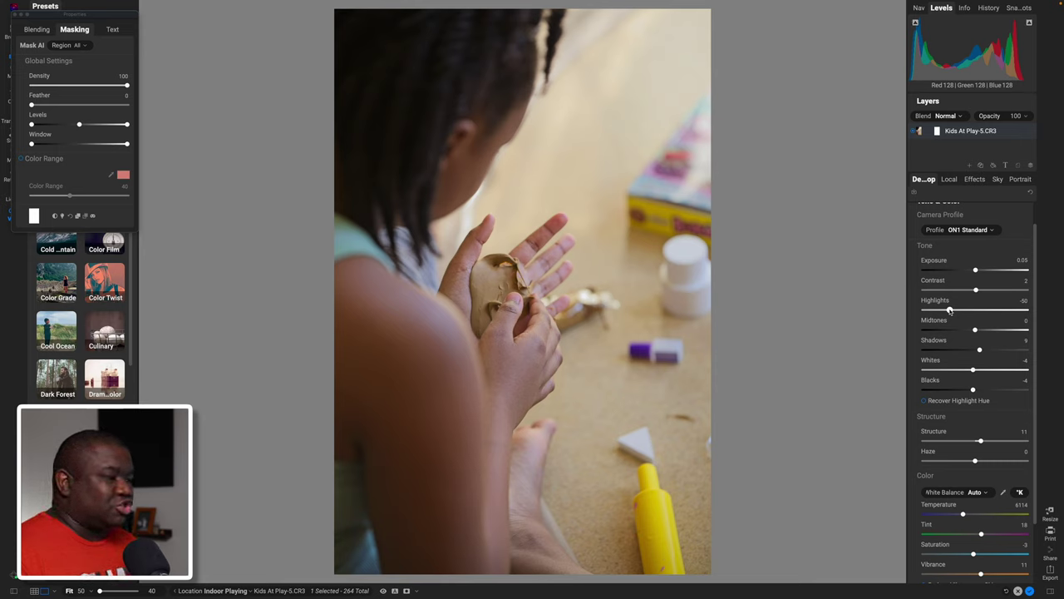
# Step: Reduce the photo's Saturation to -86
pyautogui.scroll(-2, 950, 309)
pyautogui.doubleClick(947, 474)
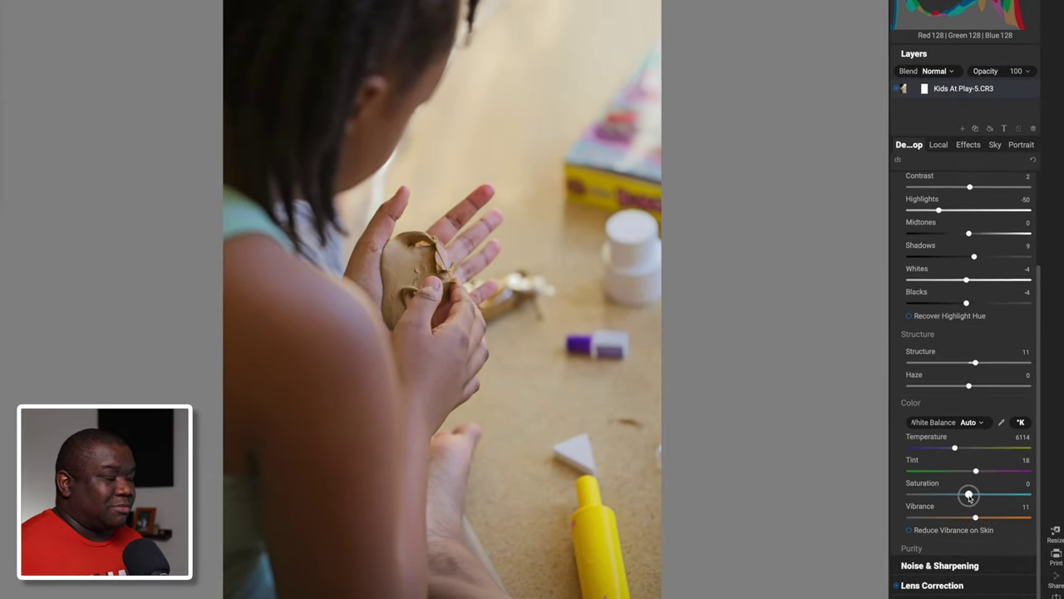
pyautogui.moveTo(948, 478); pyautogui.dragTo(915, 497)
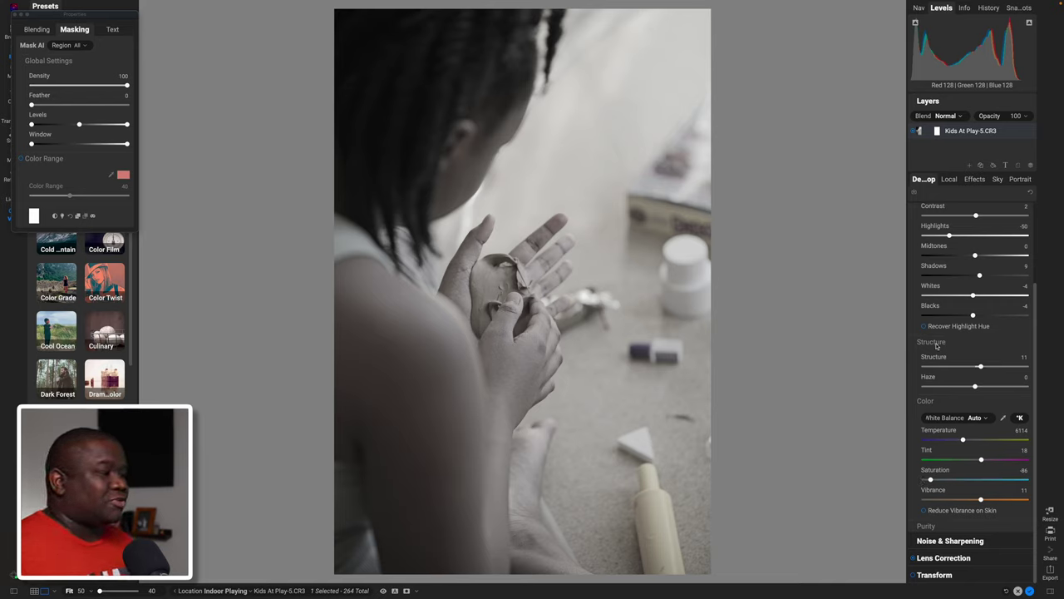
# Step: Inspect the hands and clay at 100% zoom and add a new local adjustment with the whole photo fitted in view
pyautogui.click(951, 180)
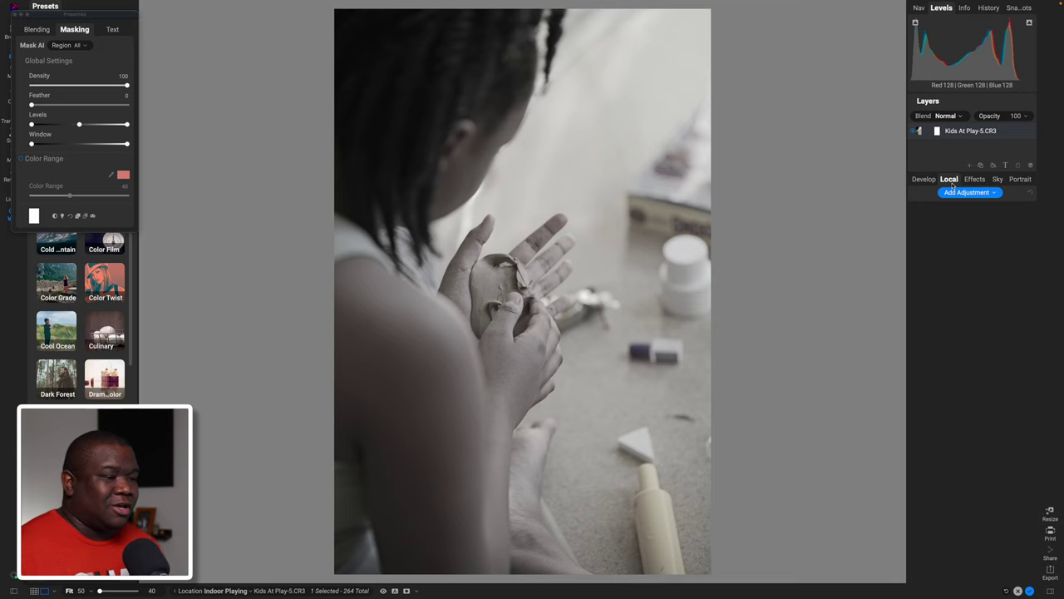
pyautogui.click(503, 298)
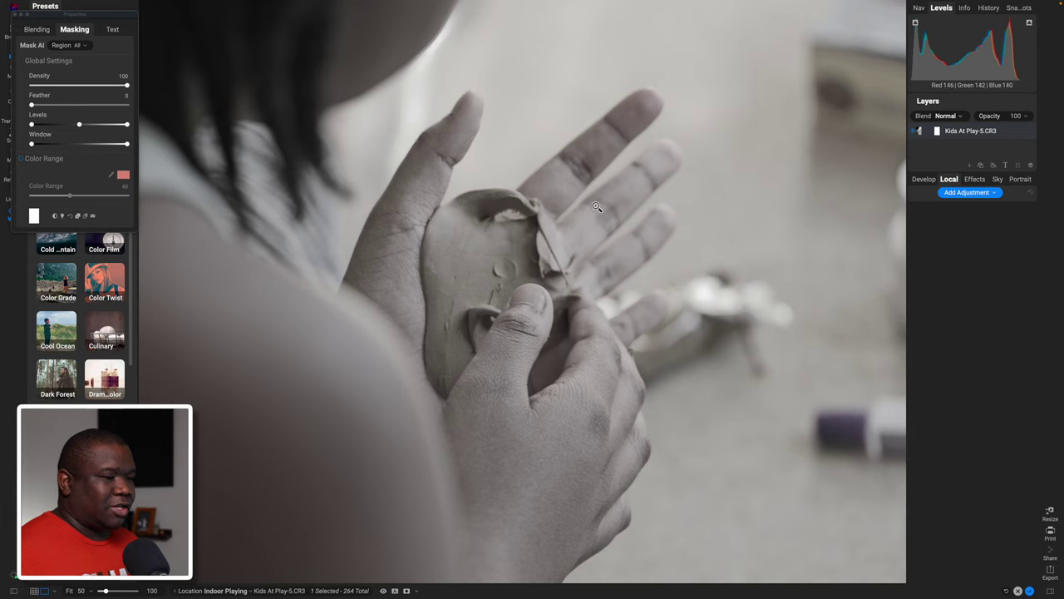
pyautogui.click(479, 258)
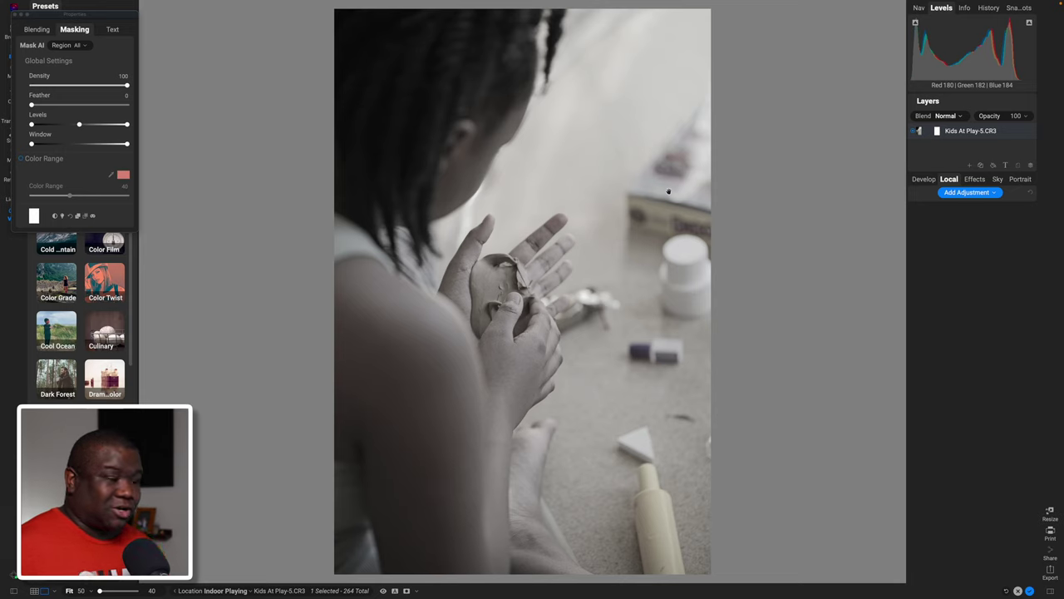
pyautogui.click(960, 193)
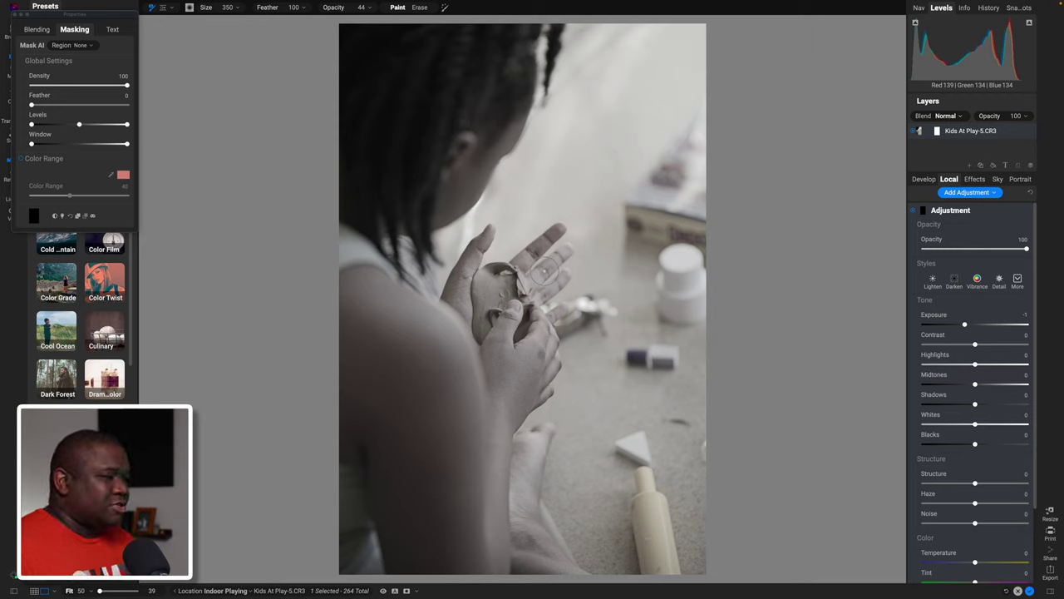
# Step: Activate the gradient masking tool for the local adjustment and choose the Reflected Gradient shape
pyautogui.press('m')
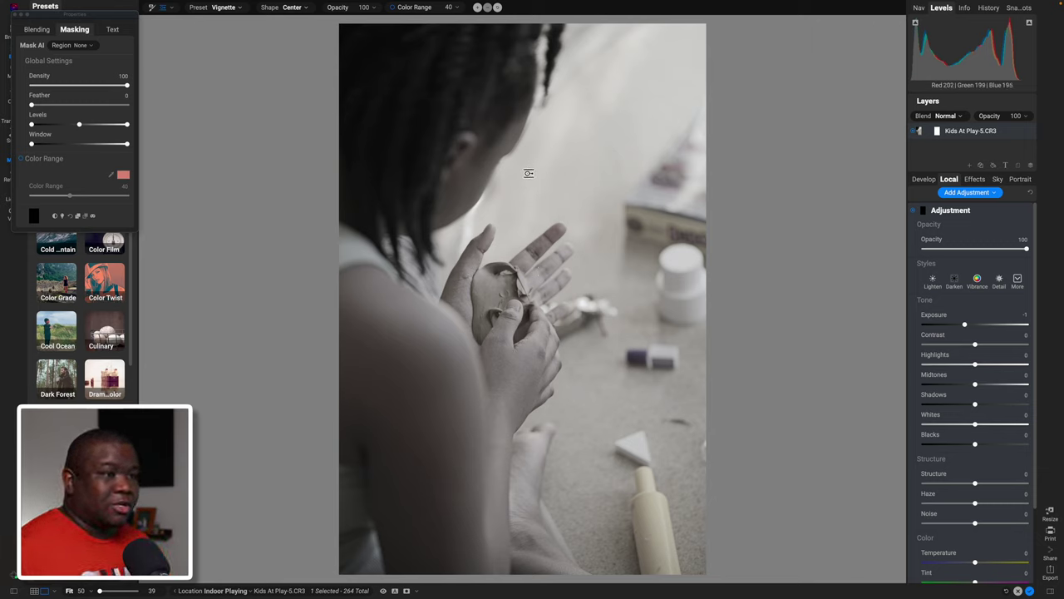
pyautogui.click(222, 8)
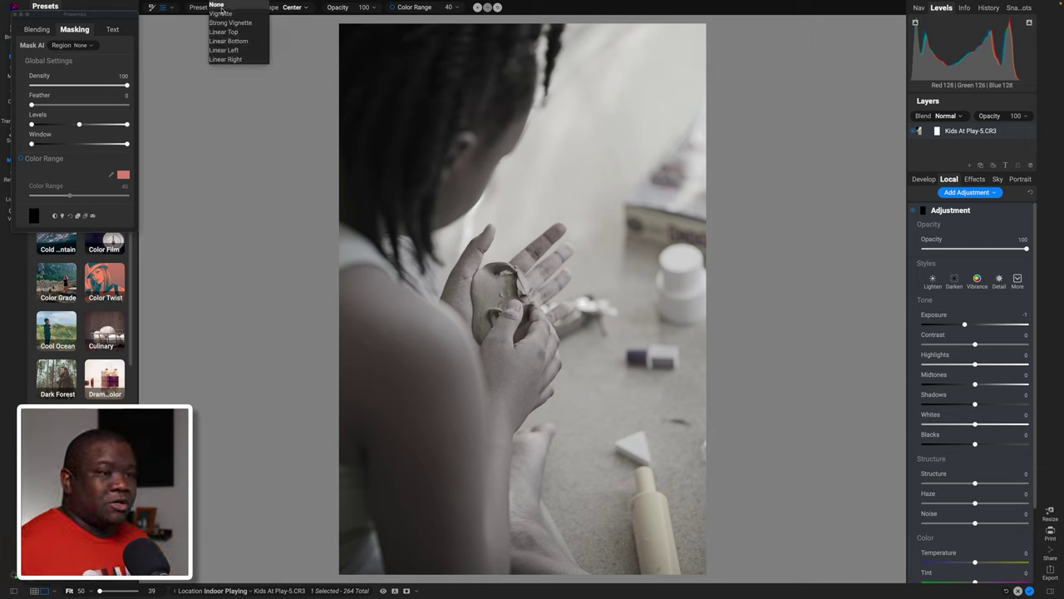
pyautogui.click(220, 13)
pyautogui.click(293, 7)
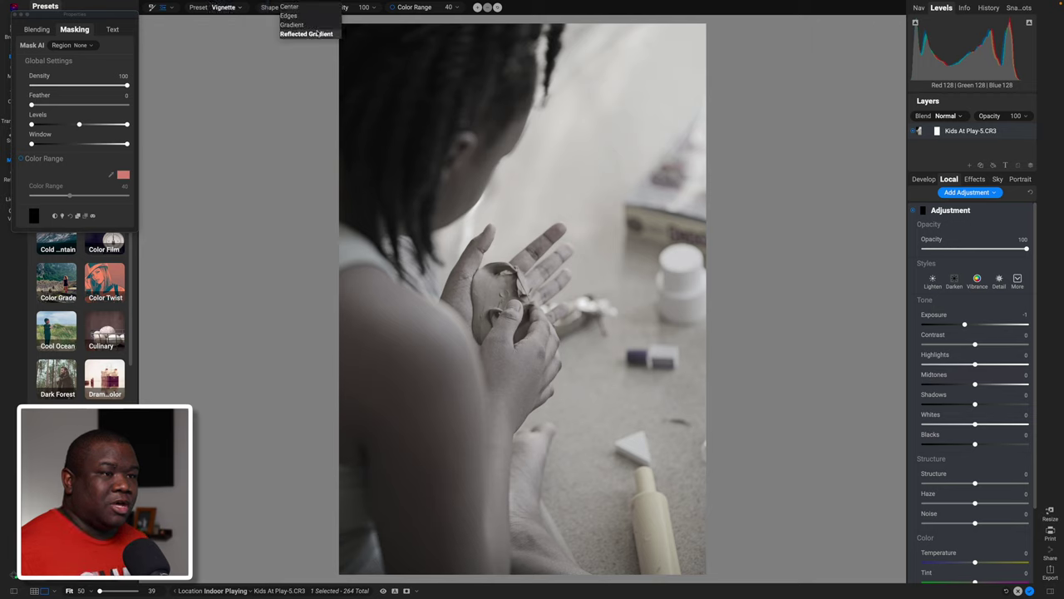
pyautogui.click(314, 34)
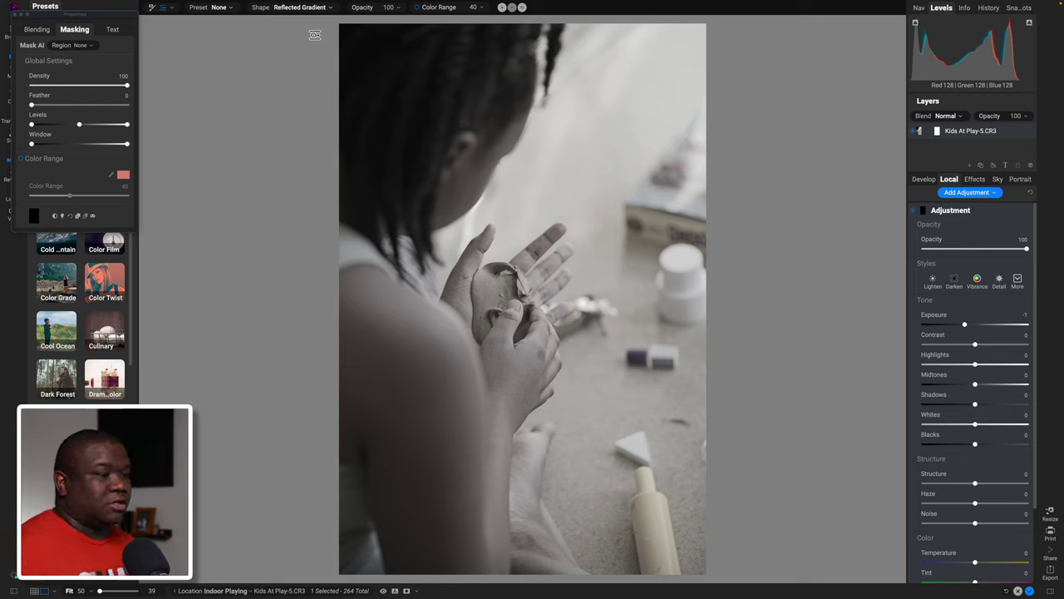
# Step: Place the reflected gradient over the clay in the hands, tilt it to about 45 degrees and shift both of its edges toward the upper right
pyautogui.click(510, 291)
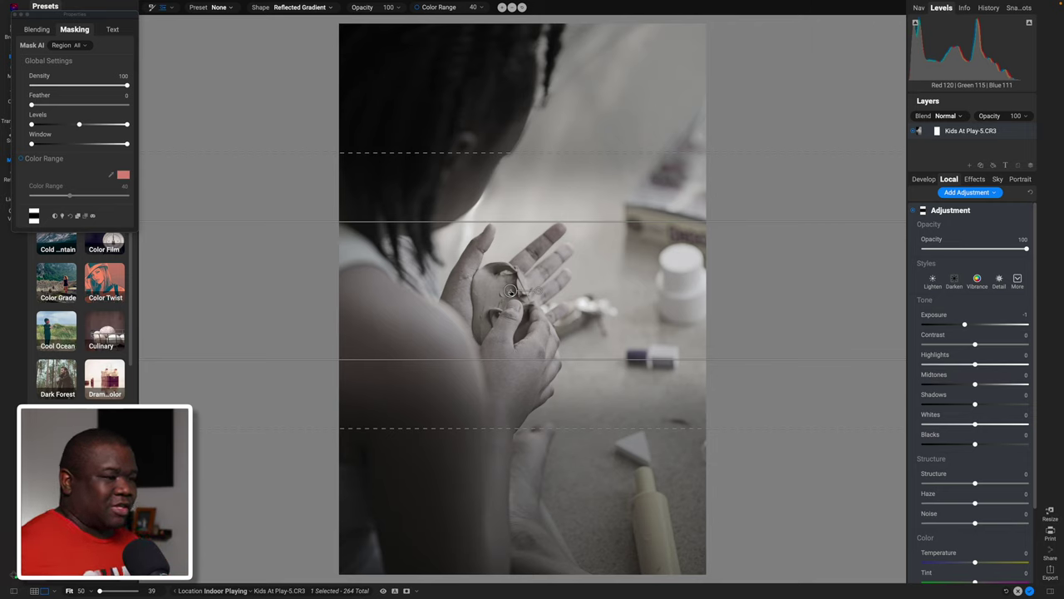
pyautogui.moveTo(537, 293); pyautogui.dragTo(529, 313)
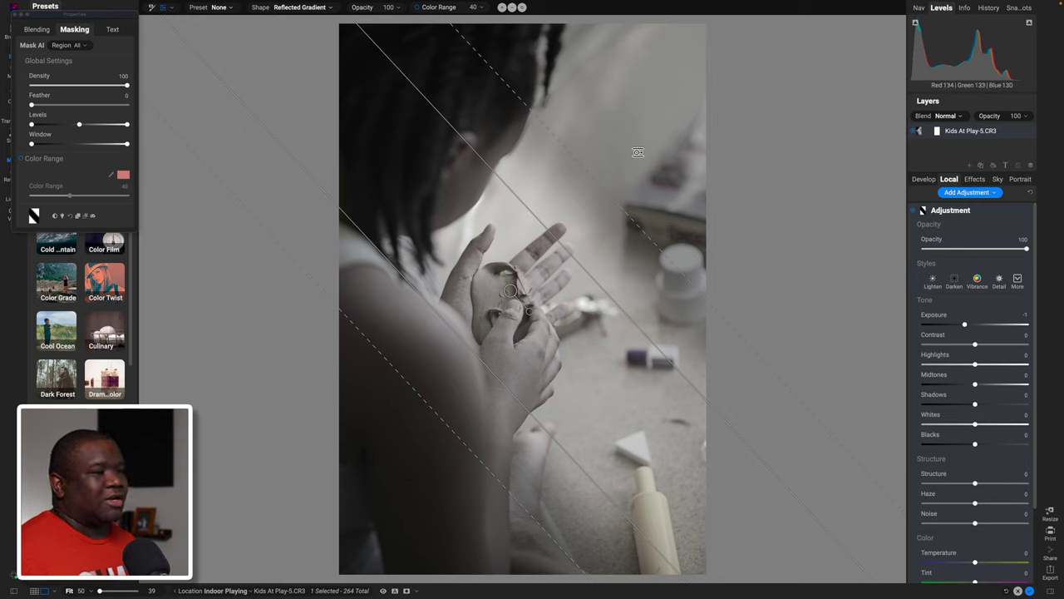
pyautogui.moveTo(562, 240); pyautogui.dragTo(575, 227)
pyautogui.moveTo(473, 351); pyautogui.dragTo(481, 345)
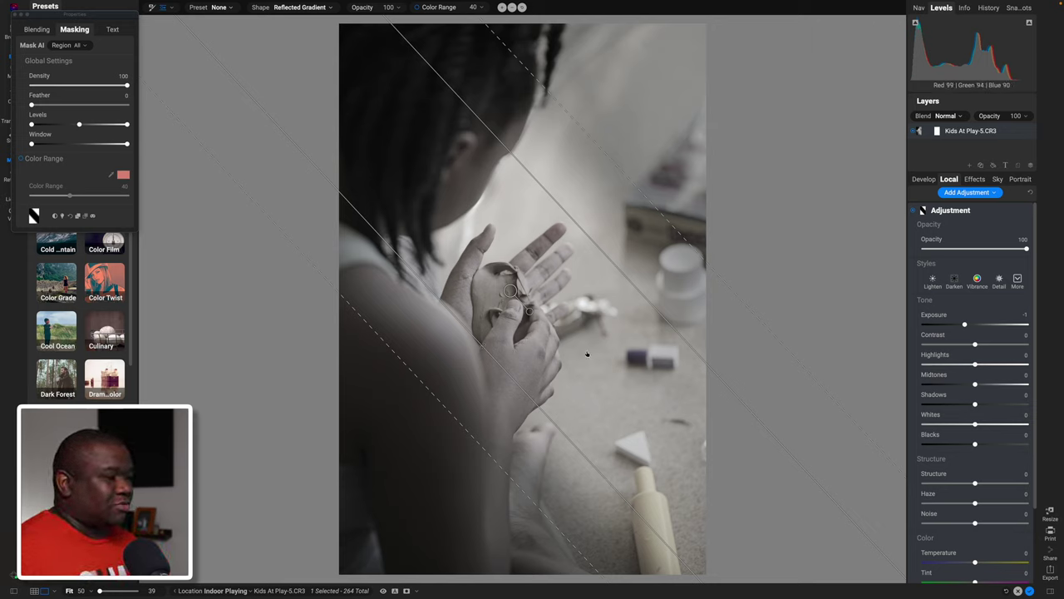
# Step: Darken the local adjustment to an Exposure of -2.45 and widen the gradient's clear band and falloff on the girl's shoulder side
pyautogui.moveTo(964, 325); pyautogui.dragTo(950, 325)
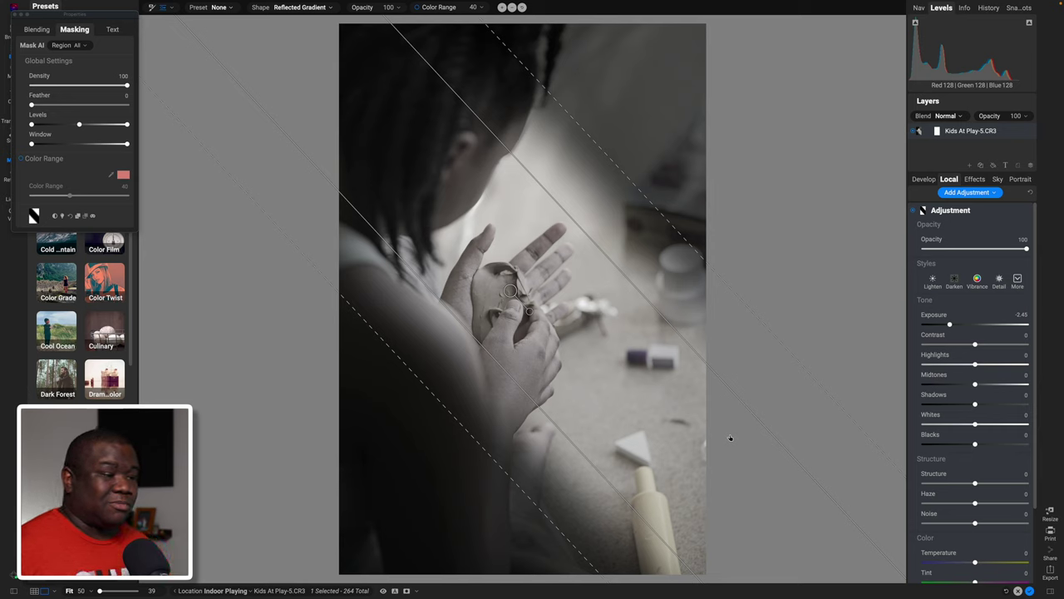
pyautogui.moveTo(498, 365); pyautogui.dragTo(427, 430)
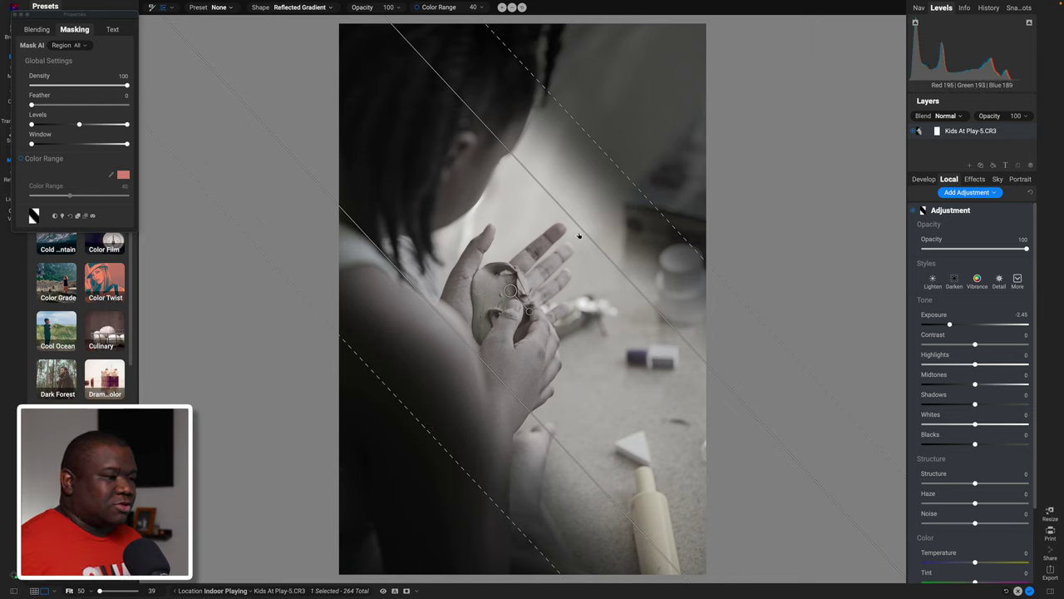
# Step: Widen the reflected gradient's falloff toward the upper-right corner, with its inner edge closer to the hands, and switch to the masking brush
pyautogui.moveTo(575, 233); pyautogui.dragTo(563, 250)
pyautogui.moveTo(620, 183); pyautogui.dragTo(642, 156)
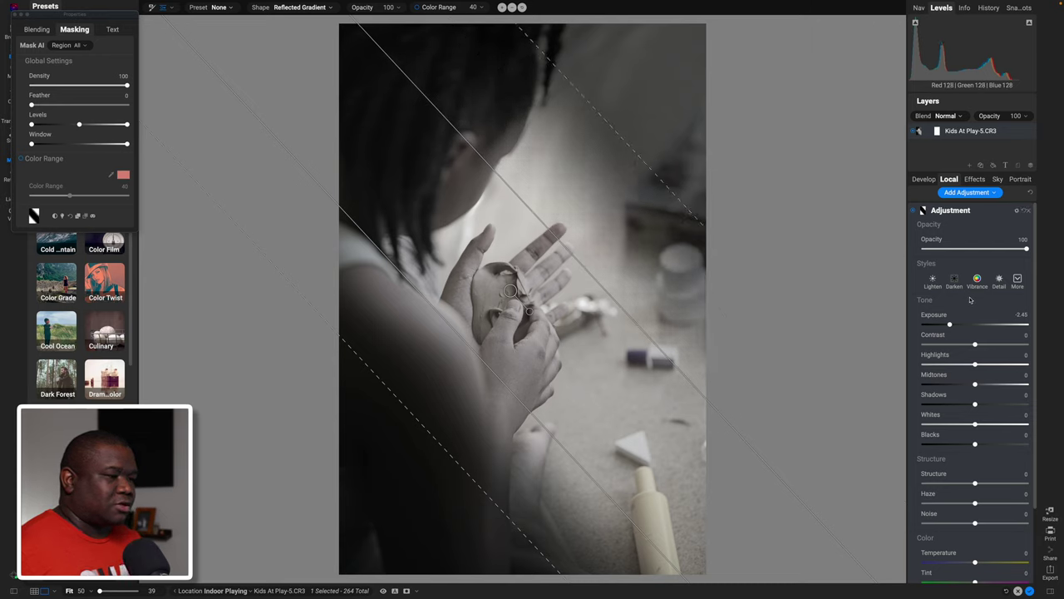
pyautogui.press('b')
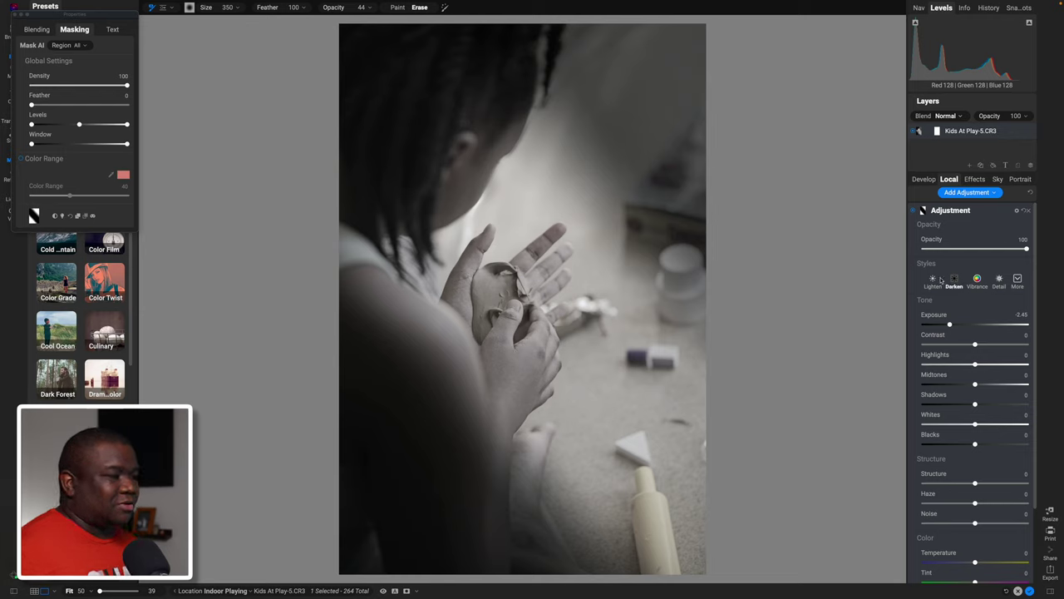
# Step: Compare the photo with the gradient adjustment off and on, and darken its Exposure to -2.75
pyautogui.click(915, 211)
pyautogui.click(914, 211)
pyautogui.click(914, 211)
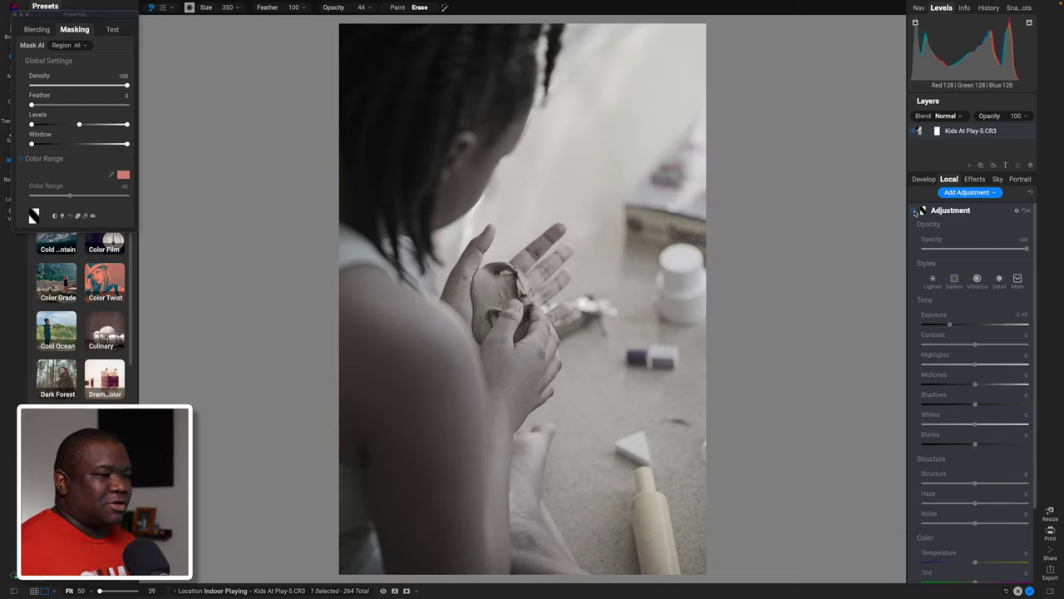
pyautogui.click(914, 211)
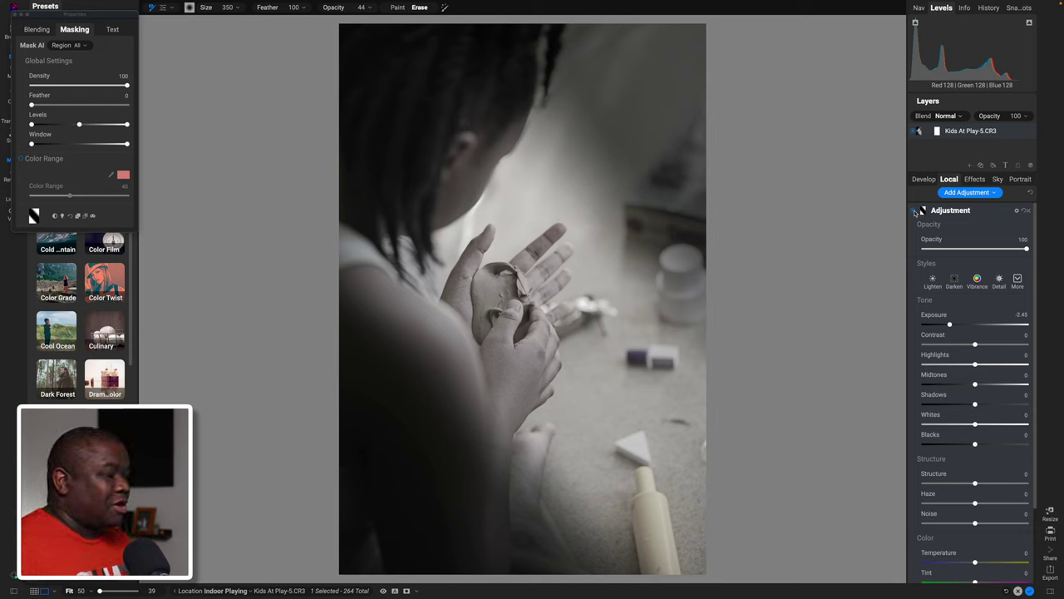
pyautogui.moveTo(949, 323); pyautogui.dragTo(947, 324)
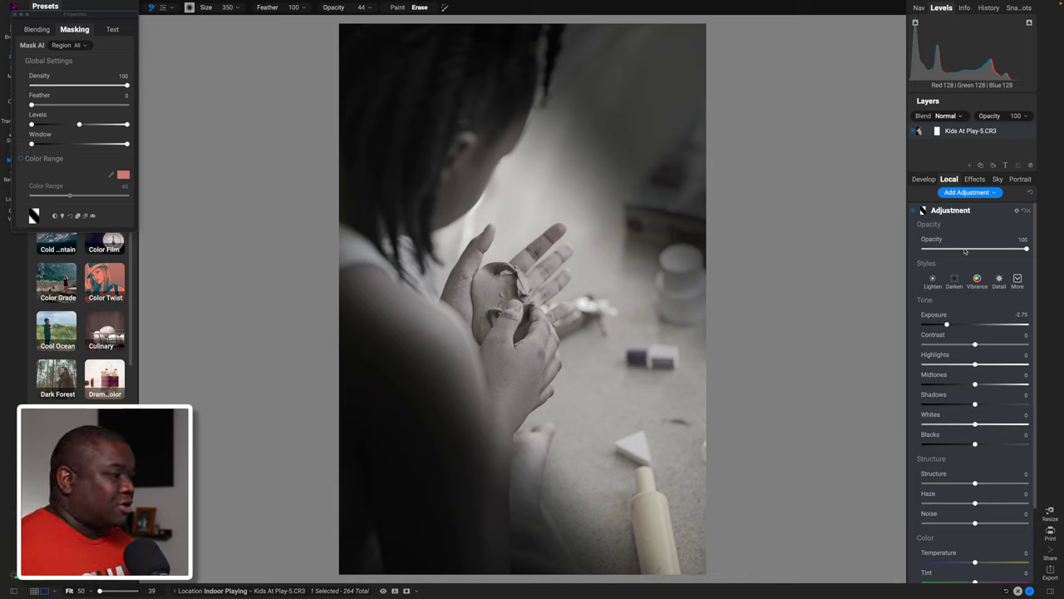
# Step: Rename the gradient adjustment as Corner Burn and collapse its settings
pyautogui.click(964, 212)
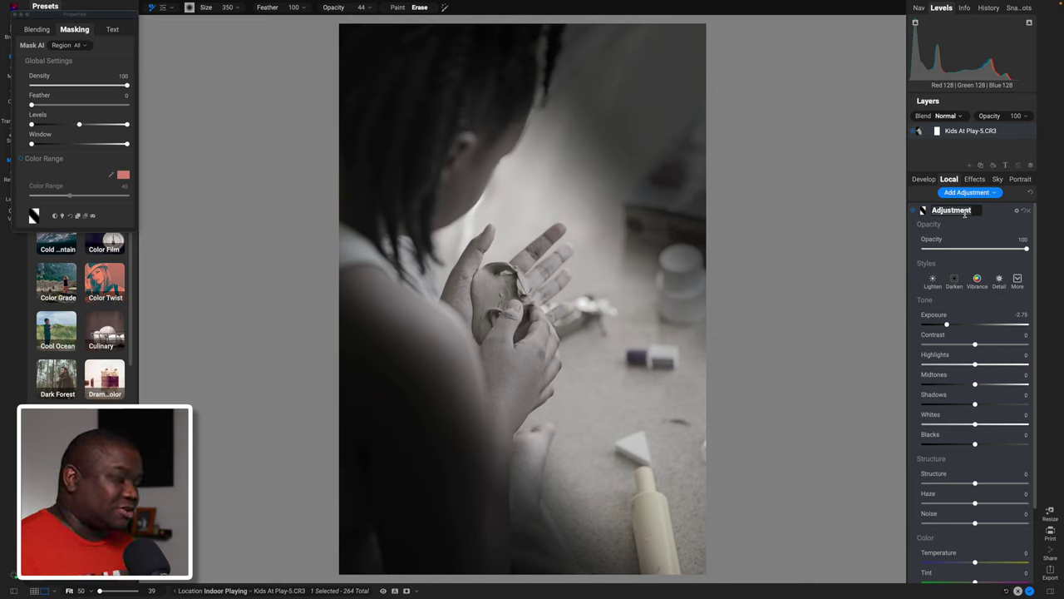
pyautogui.write('Corner Burn')
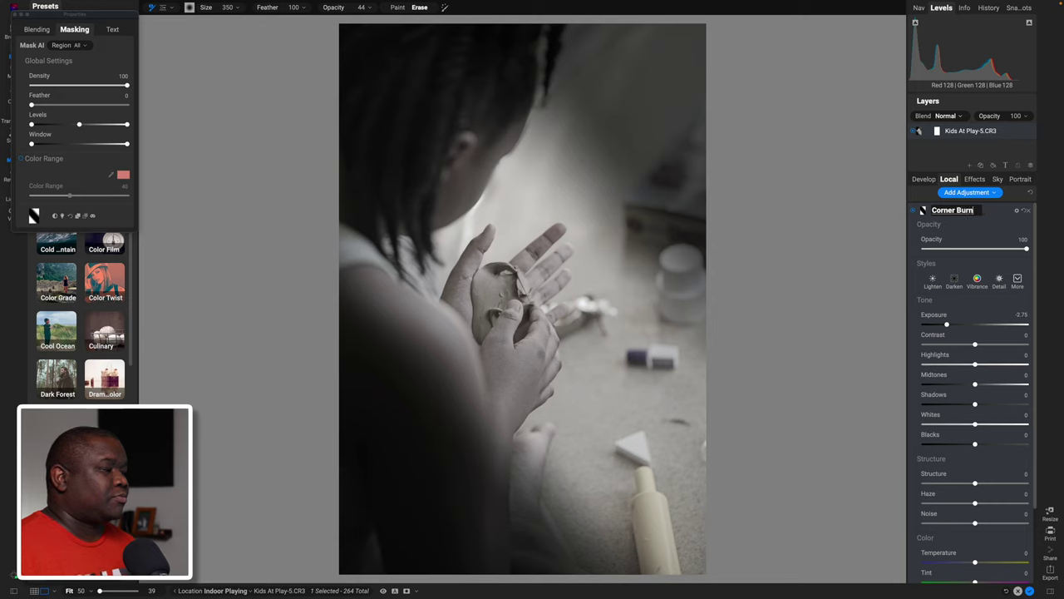
pyautogui.press('Return')
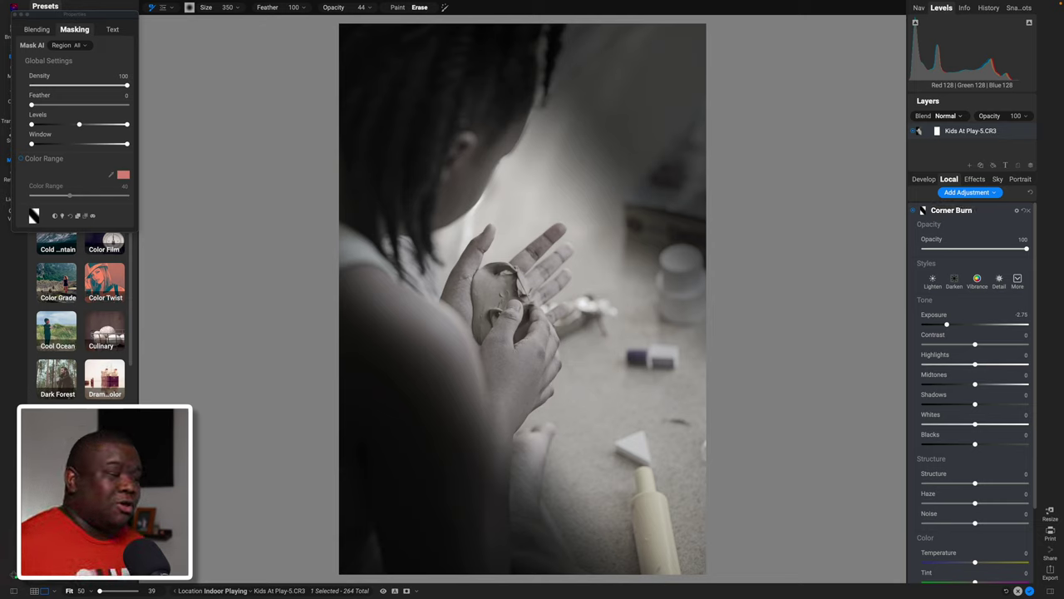
pyautogui.click(965, 214)
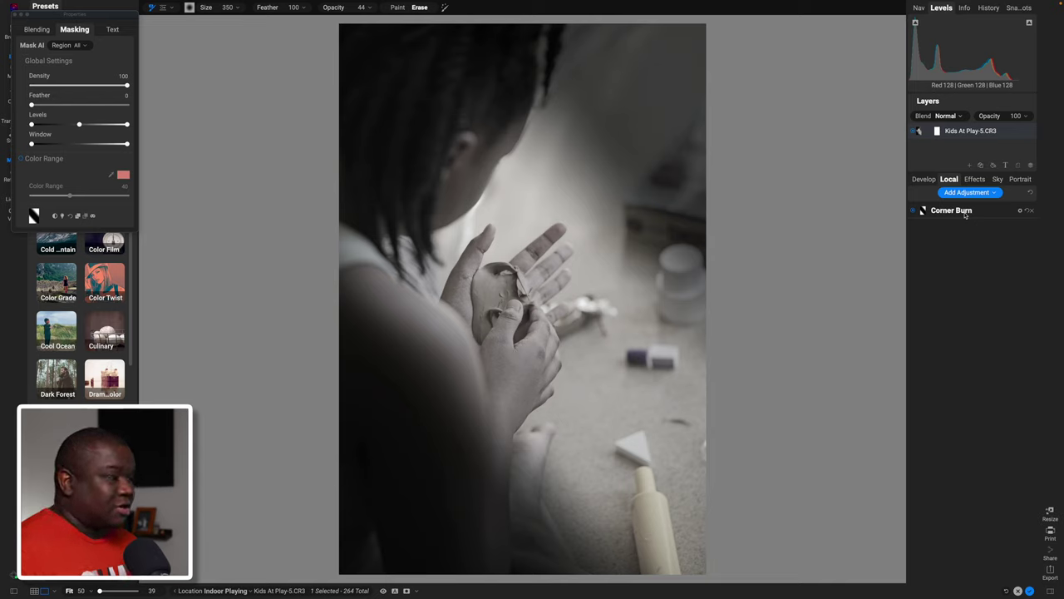
# Step: Add a new local adjustment with an Exposure of -1 and ready the masking brush in Paint mode on the hands at 100% zoom
pyautogui.click(970, 193)
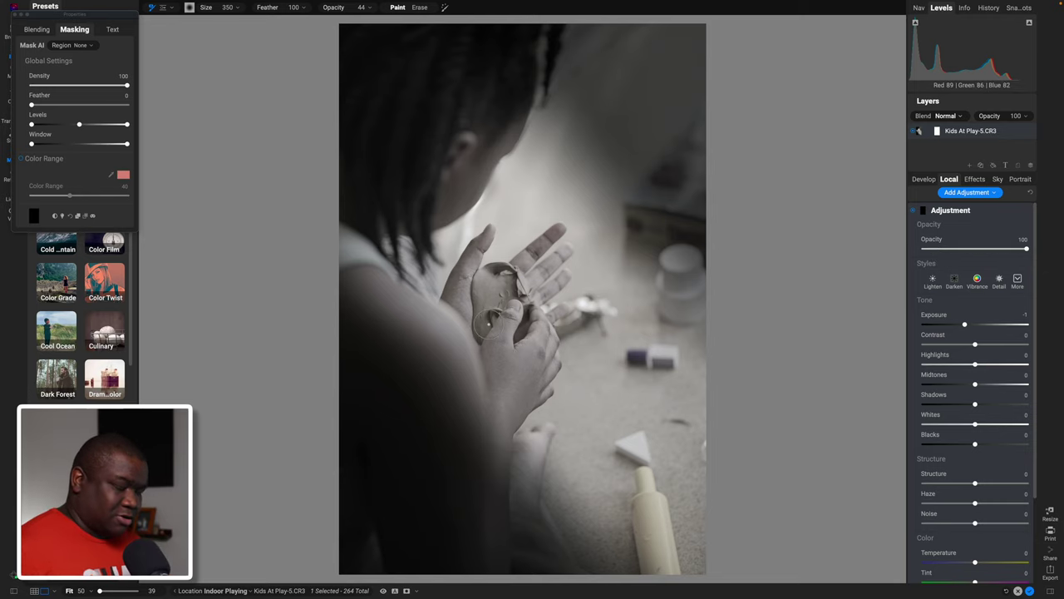
pyautogui.click(502, 291)
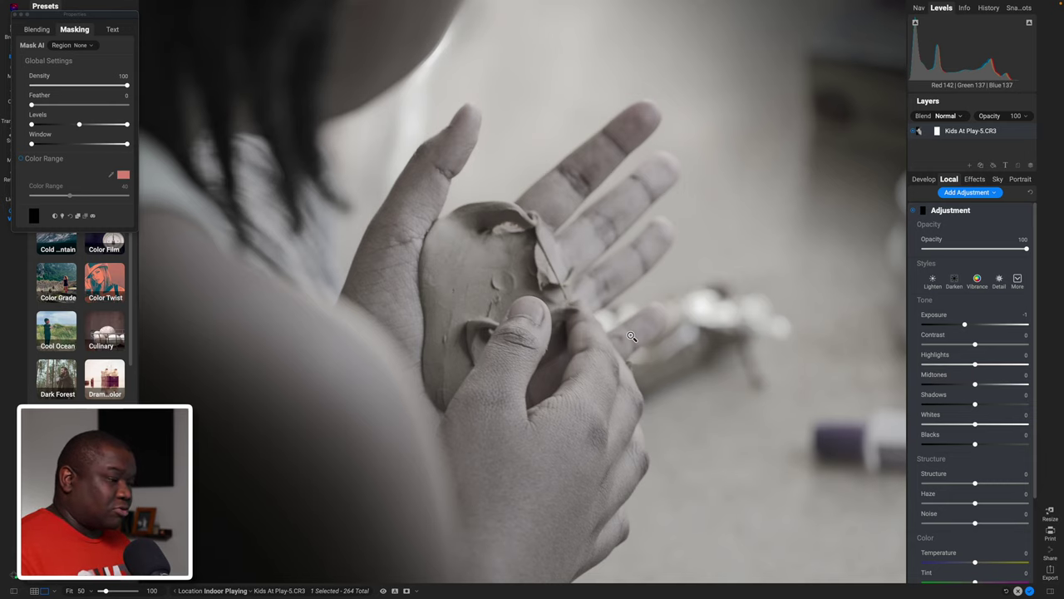
pyautogui.press('b')
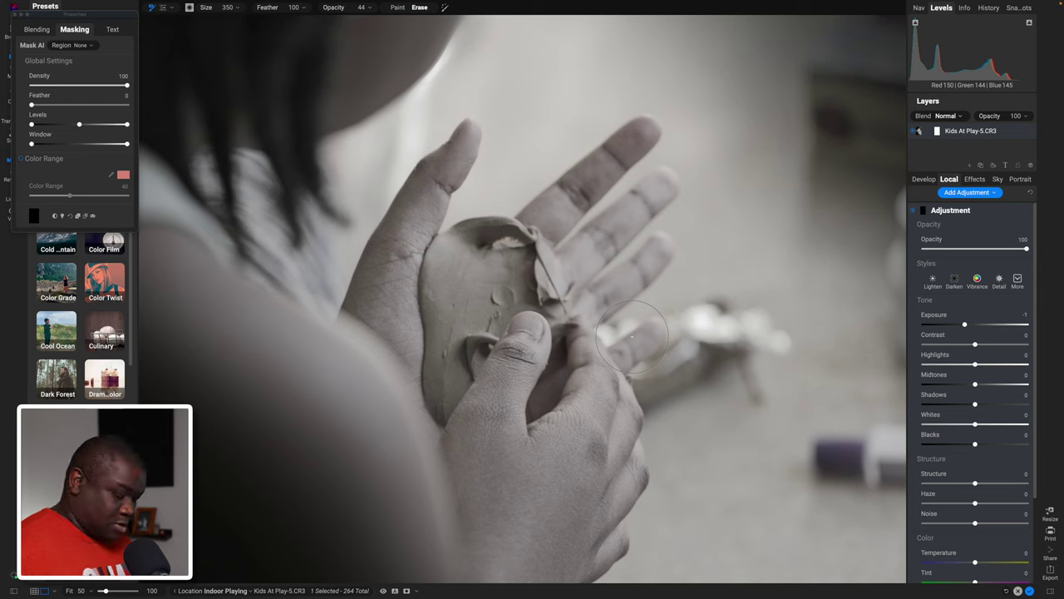
pyautogui.press('alt')
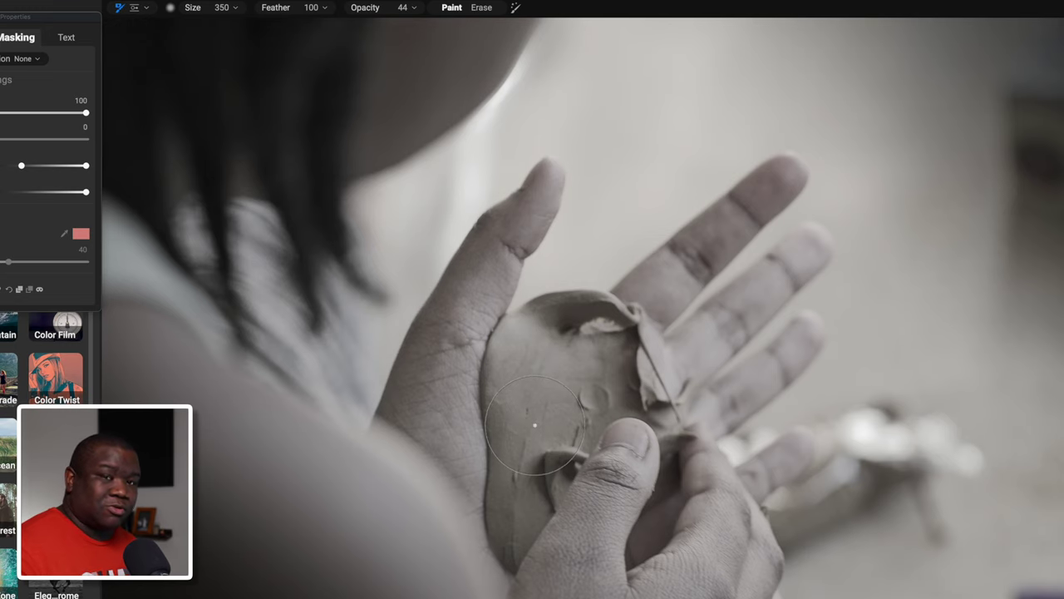
# Step: Burn the shaded top, folds and creases of the clay with the masking brush at sizes between 100 and 175
pyautogui.press('[')
pyautogui.press('[')
pyautogui.press('[')
pyautogui.press('[')
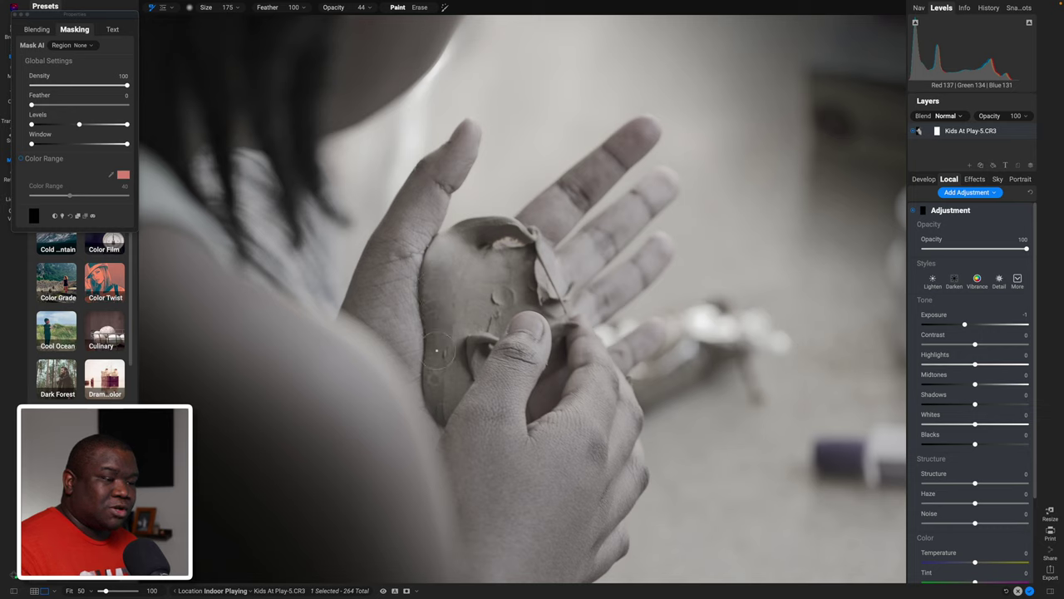
pyautogui.press('[')
pyautogui.press('[')
pyautogui.press('[')
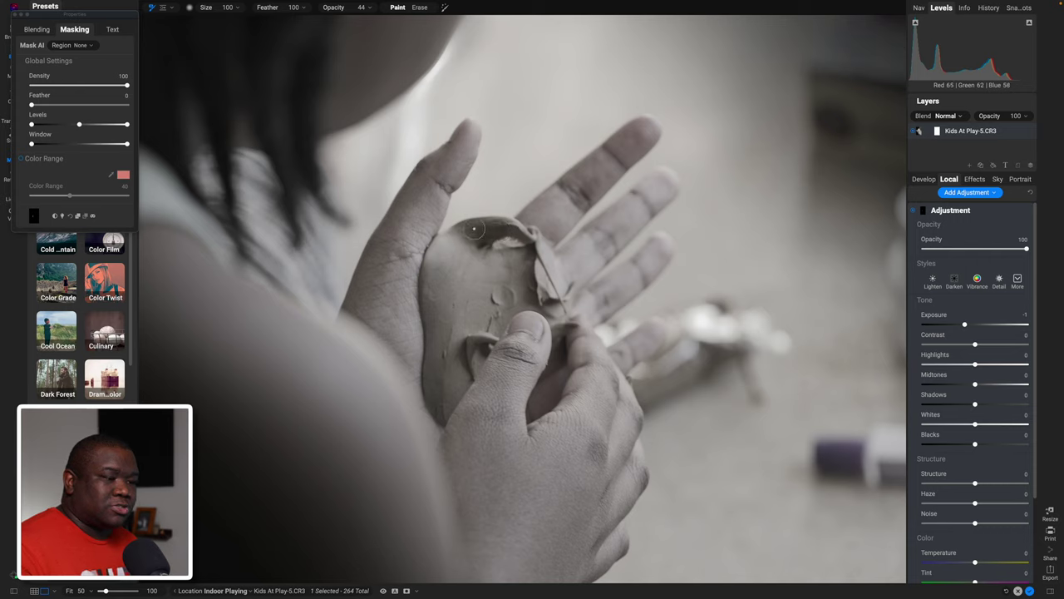
pyautogui.press(']')
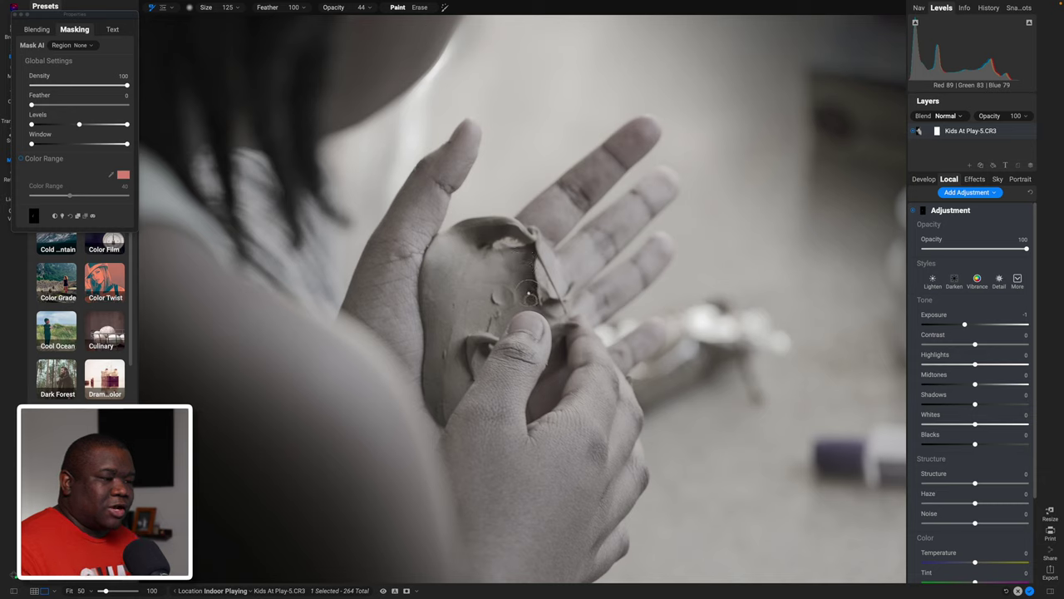
pyautogui.press('[')
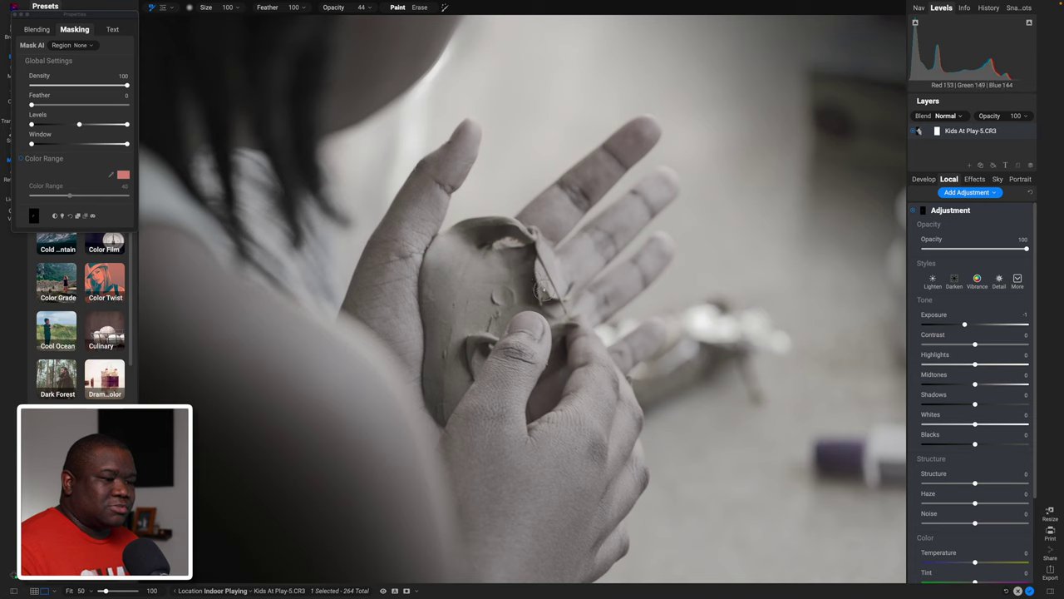
pyautogui.press(']')
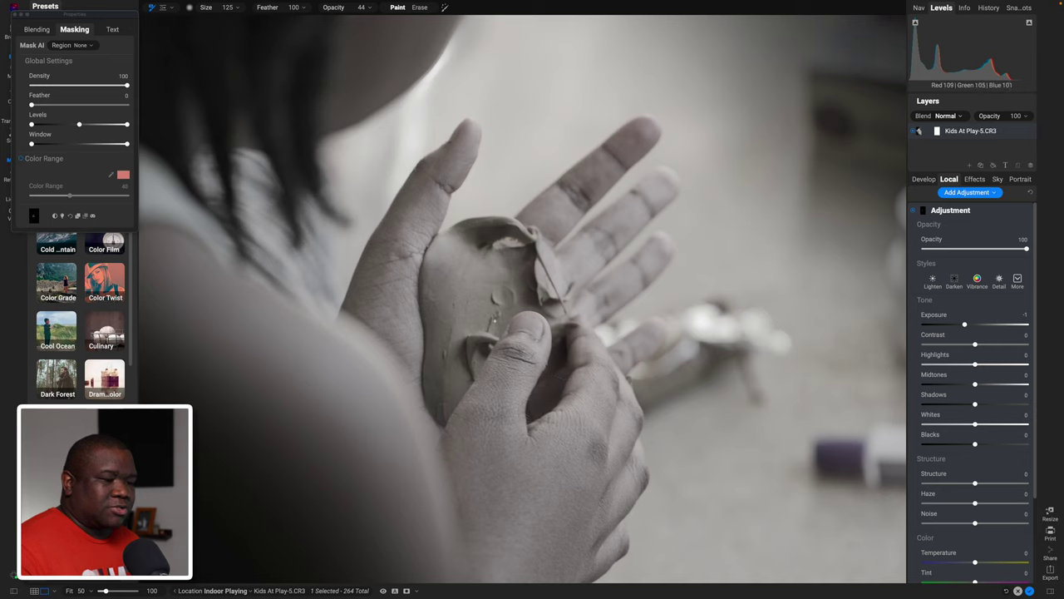
# Step: Burn the clay's surface near the thumb and its outer edge against the palm, using brush sizes 70 and 100
pyautogui.press('[')
pyautogui.press('[')
pyautogui.press('[')
pyautogui.press('[')
pyautogui.press('[')
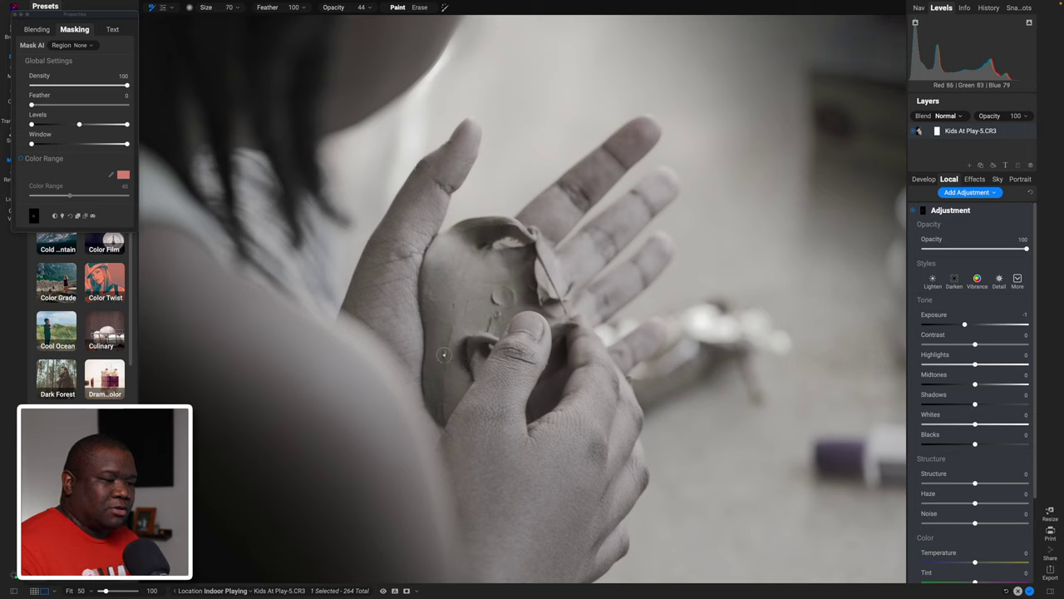
pyautogui.press(']')
pyautogui.press(']')
pyautogui.press(']')
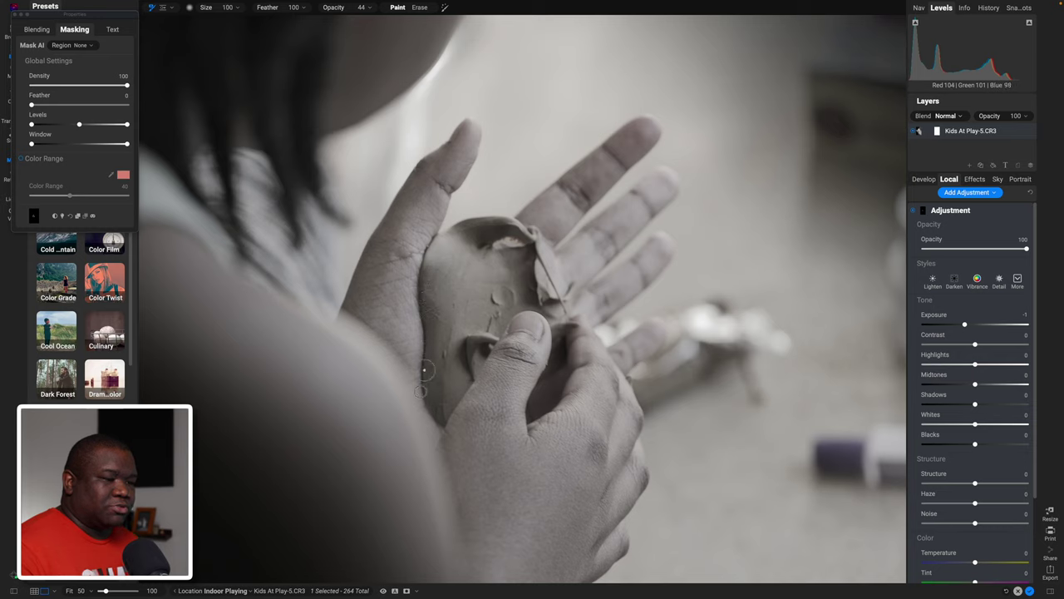
# Step: Burn the outer edge of the raised thumb with the masking brush reduced to size 60
pyautogui.press(']')
pyautogui.press(']')
pyautogui.press(']')
pyautogui.press(']')
pyautogui.press(']')
pyautogui.press('[')
pyautogui.press('[')
pyautogui.press('[')
pyautogui.press('[')
pyautogui.press('[')
pyautogui.press('[')
pyautogui.press('[')
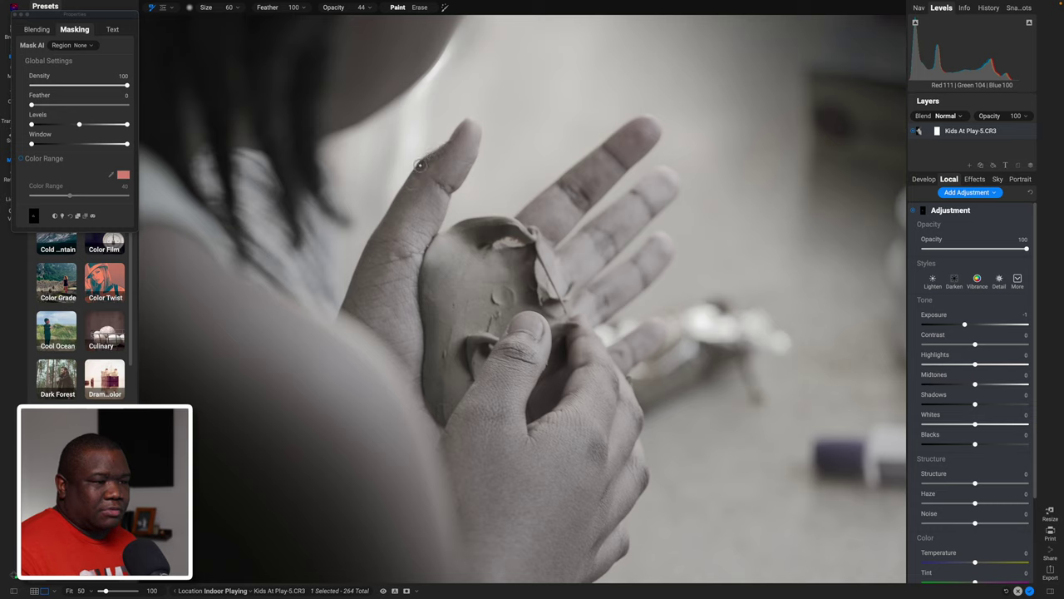
# Step: Burn the open hand's fingers with a size 100 brush and compare the photo with the adjustment off and on
pyautogui.press(']')
pyautogui.press(']')
pyautogui.press(']')
pyautogui.press(']')
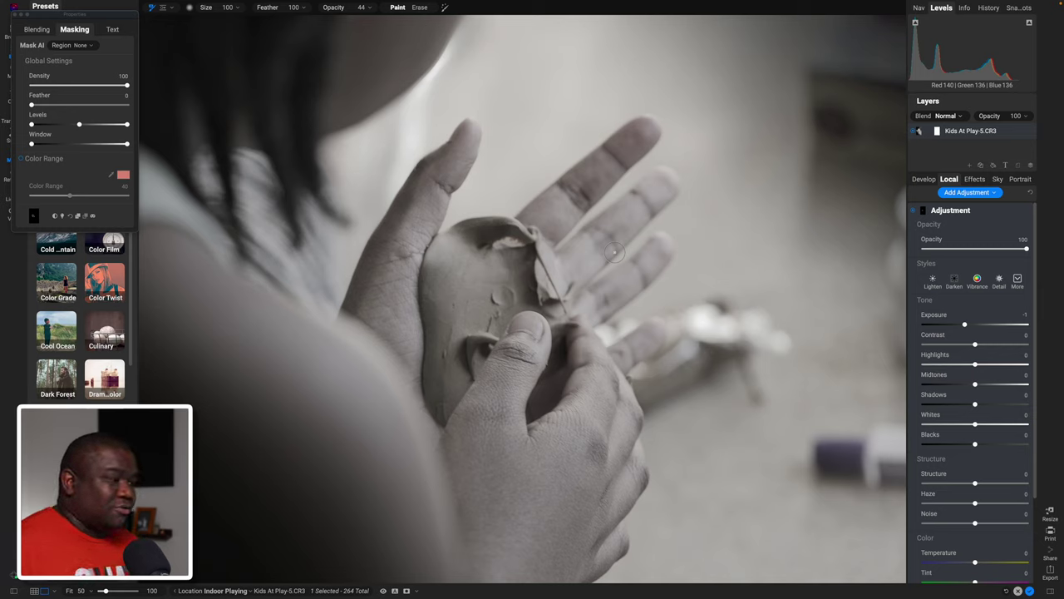
pyautogui.click(914, 213)
pyautogui.click(914, 213)
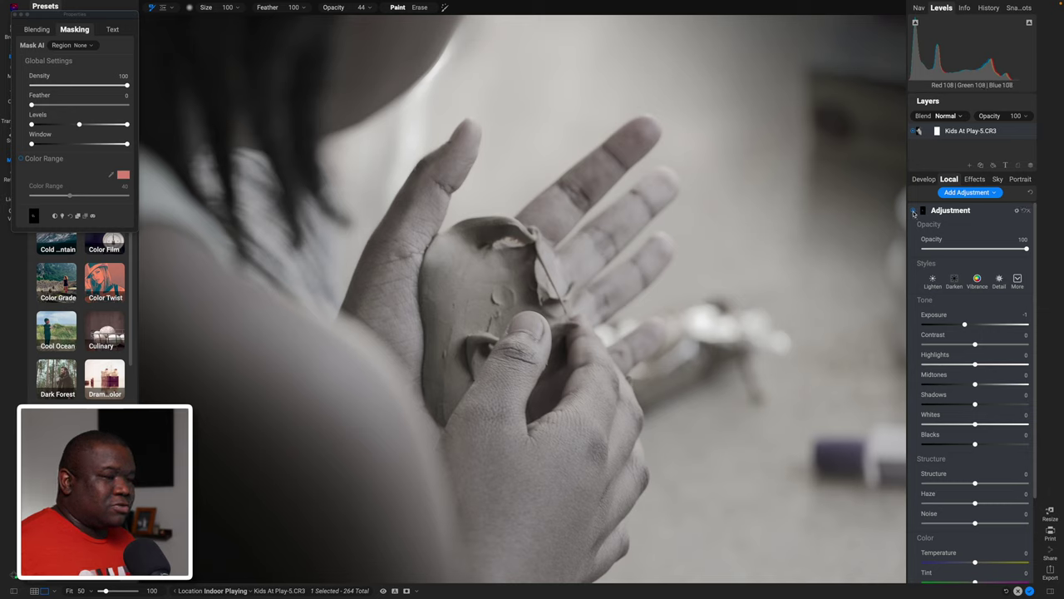
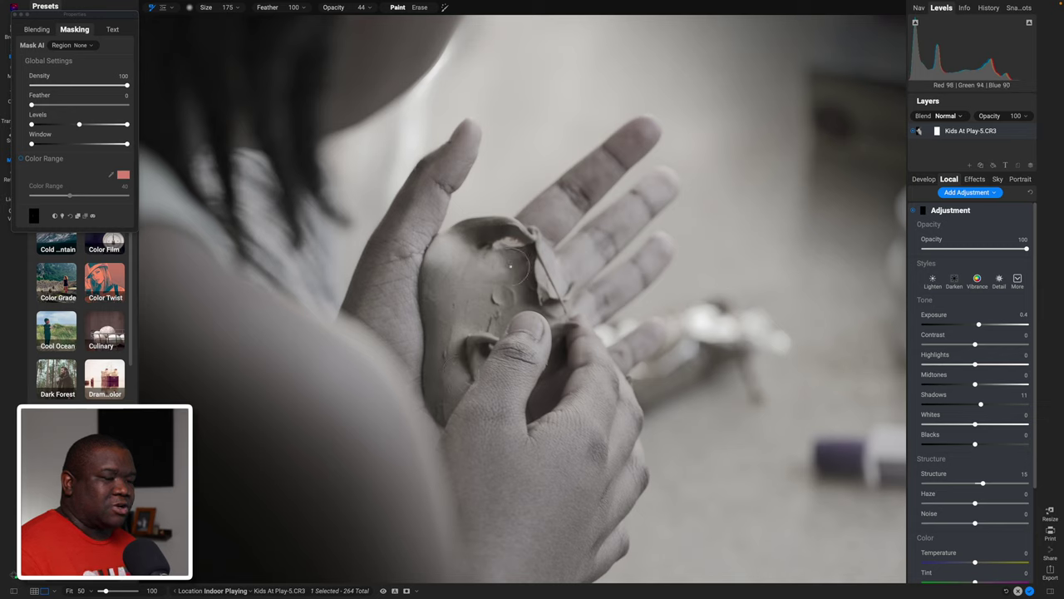
# Step: Dodge the folded flap along the clay's finger-side edge with a smaller masking brush on the lightening adjustment
pyautogui.press('[')
pyautogui.press('[')
pyautogui.moveTo(542, 276); pyautogui.dragTo(546, 308)
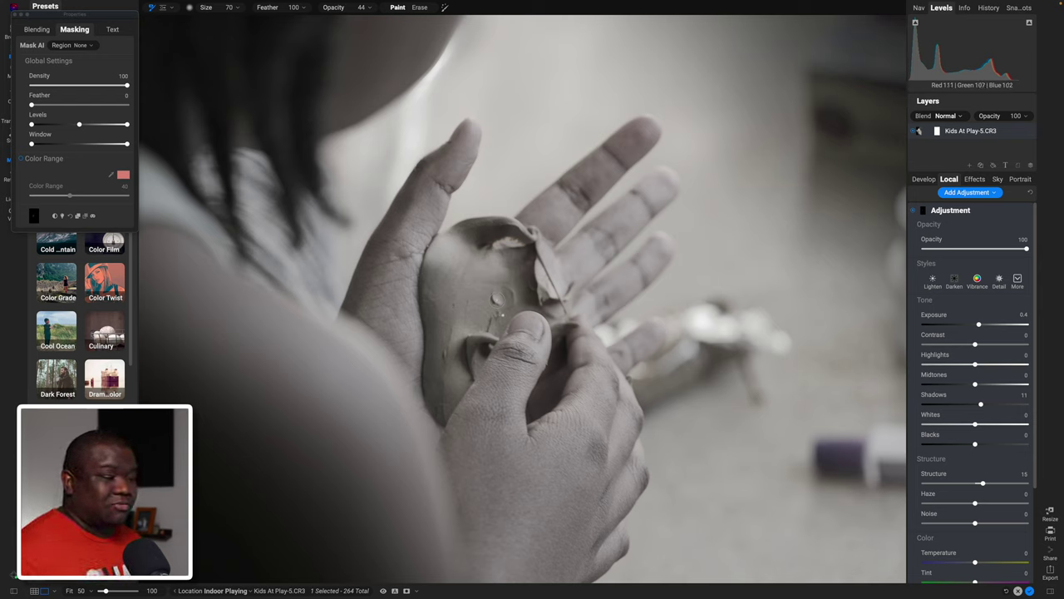
# Step: Dodge the smooth face of the clay down toward its lower edge with the masking brush at size 150
pyautogui.press(']')
pyautogui.press(']')
pyautogui.press(']')
pyautogui.press(']')
pyautogui.press(']')
pyautogui.press(']')
pyautogui.press(']')
pyautogui.press(']')
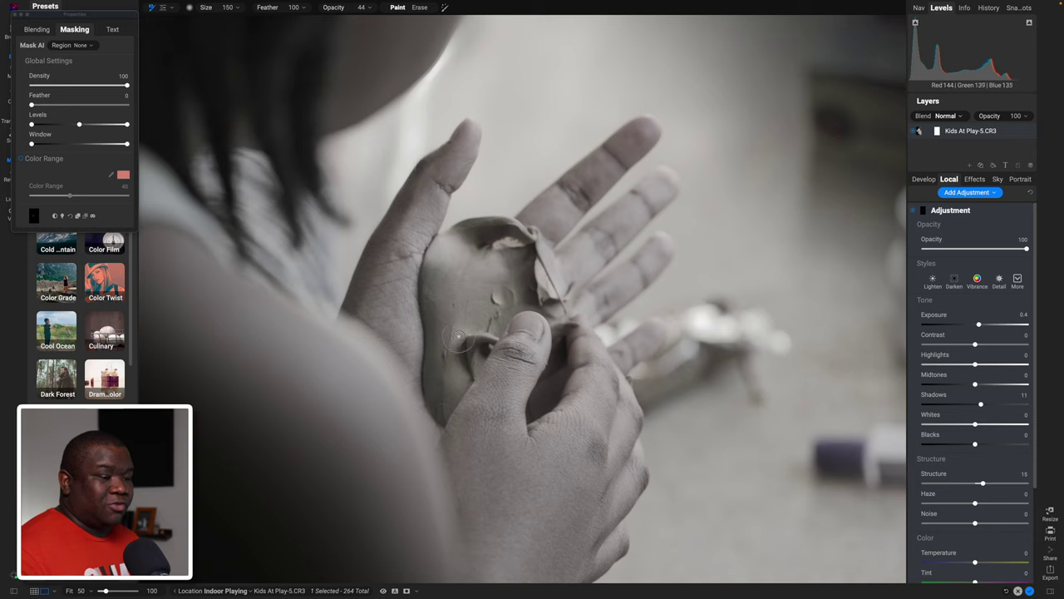
pyautogui.press('[')
pyautogui.press('[')
pyautogui.press('[')
pyautogui.press('[')
pyautogui.press('[')
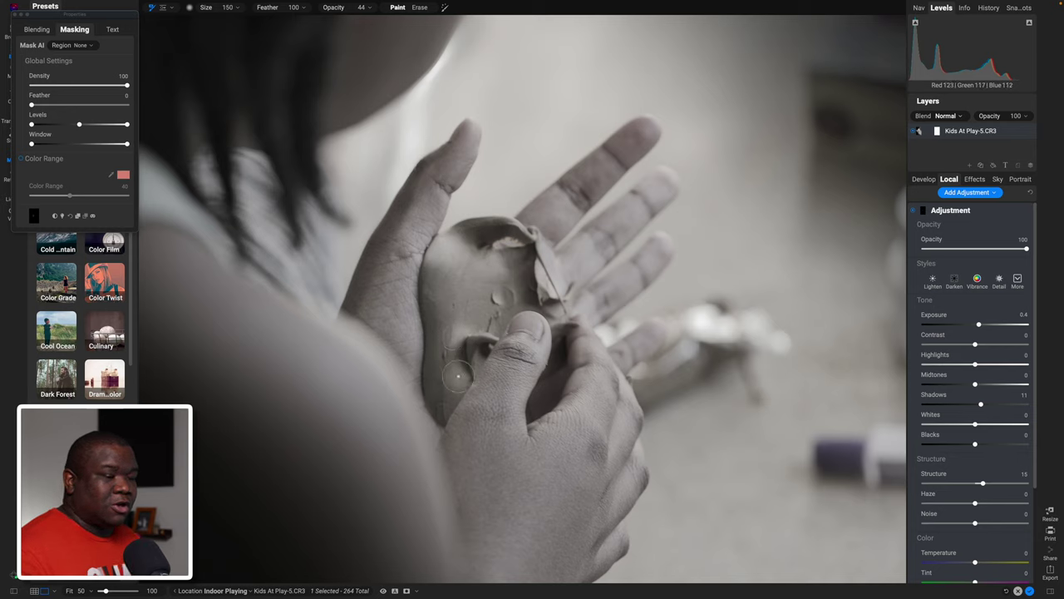
# Step: Dodge the curled clay ridge beside the thumb with a size 70 brush and toggle the adjustment to compare
pyautogui.press('[')
pyautogui.press('[')
pyautogui.press('[')
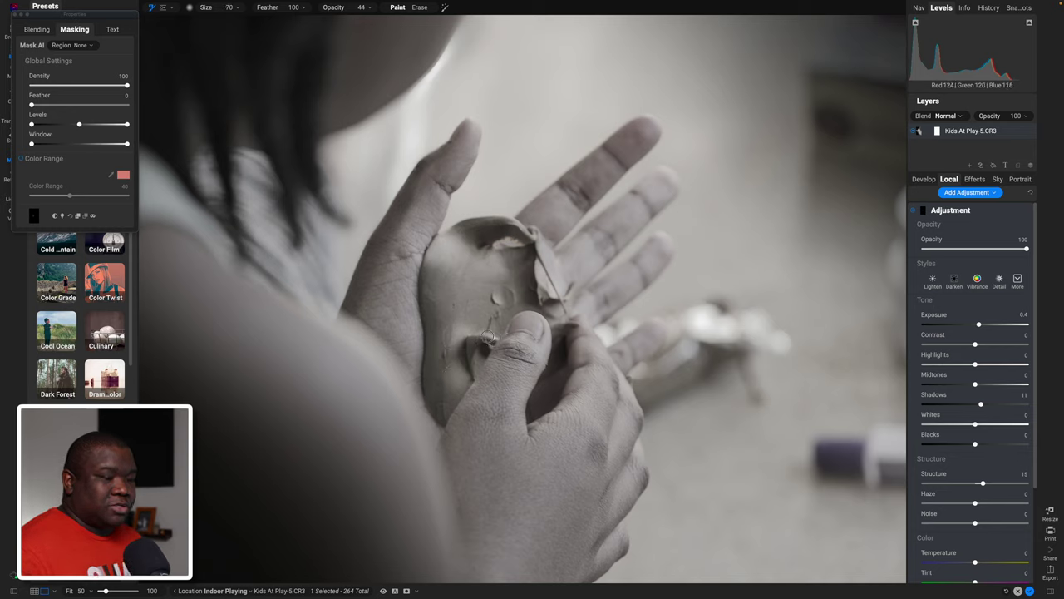
pyautogui.press(']')
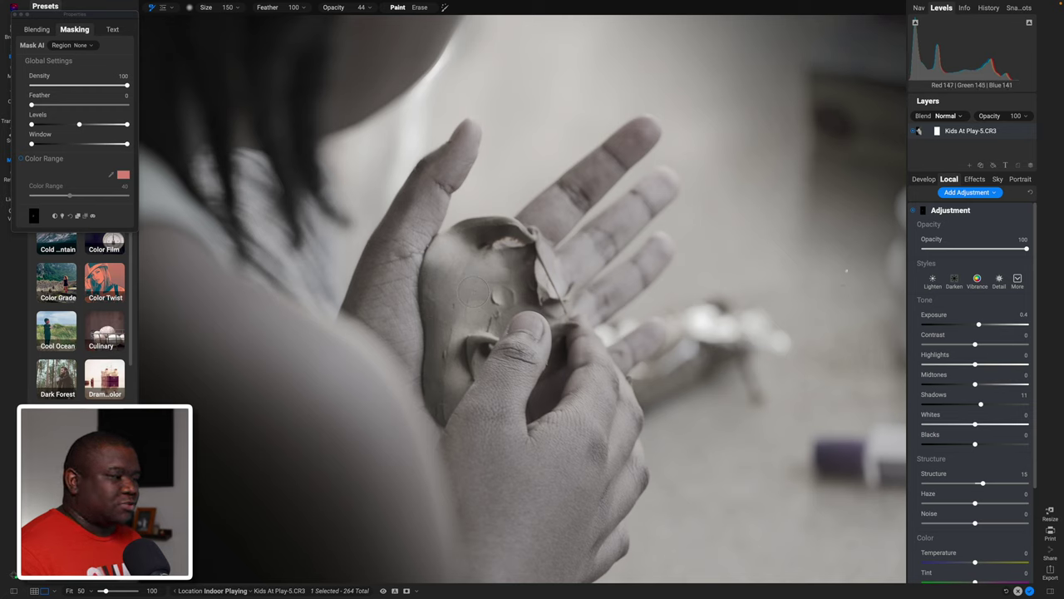
pyautogui.click(915, 212)
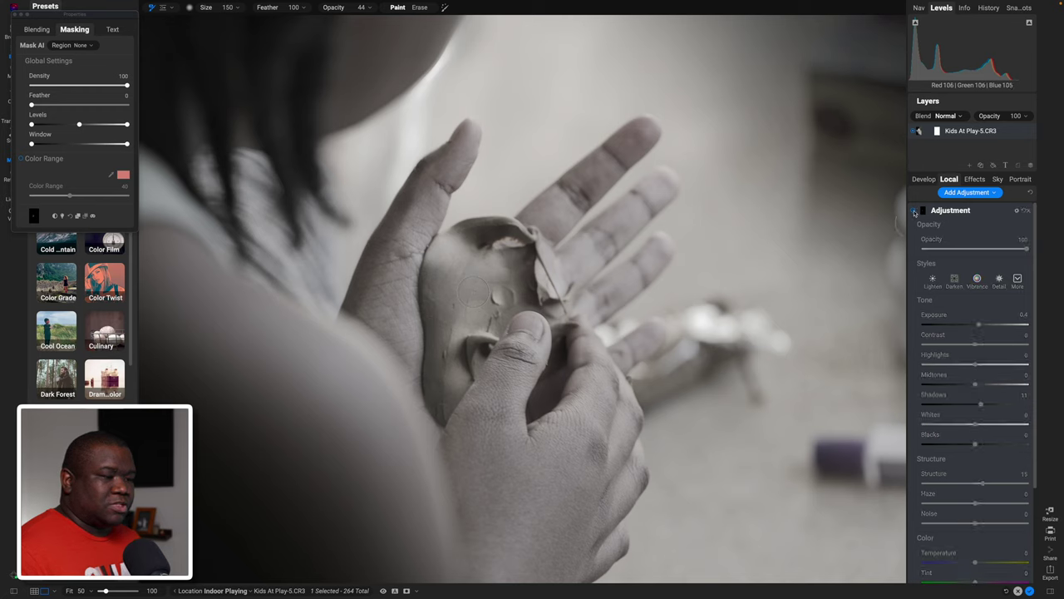
# Step: Rename the lightening adjustment as Dodge Object
pyautogui.doubleClick(962, 210)
pyautogui.write('Dodge po')
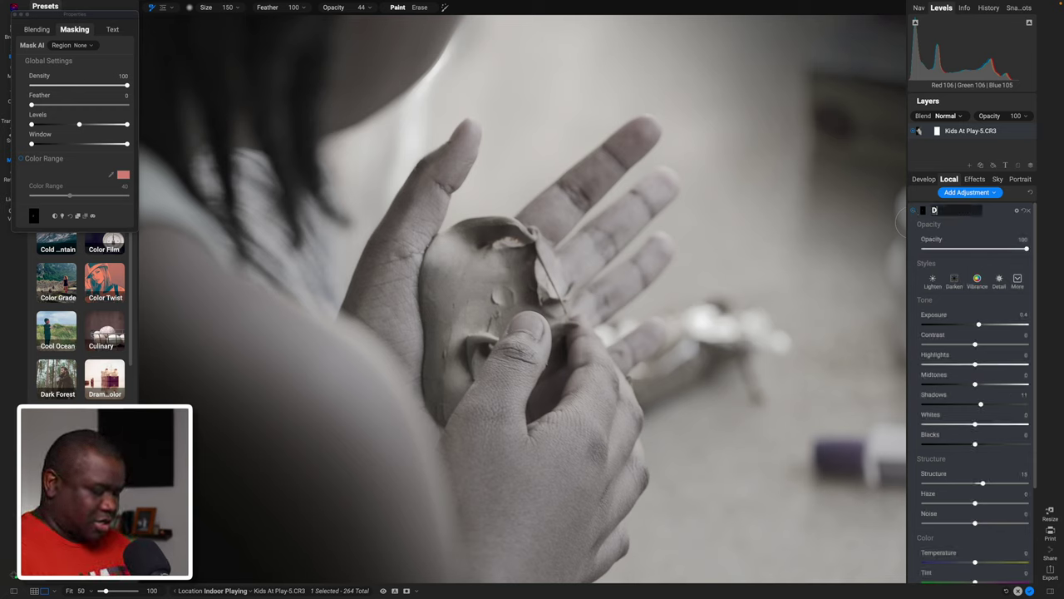
pyautogui.press('BackSpace')
pyautogui.press('BackSpace')
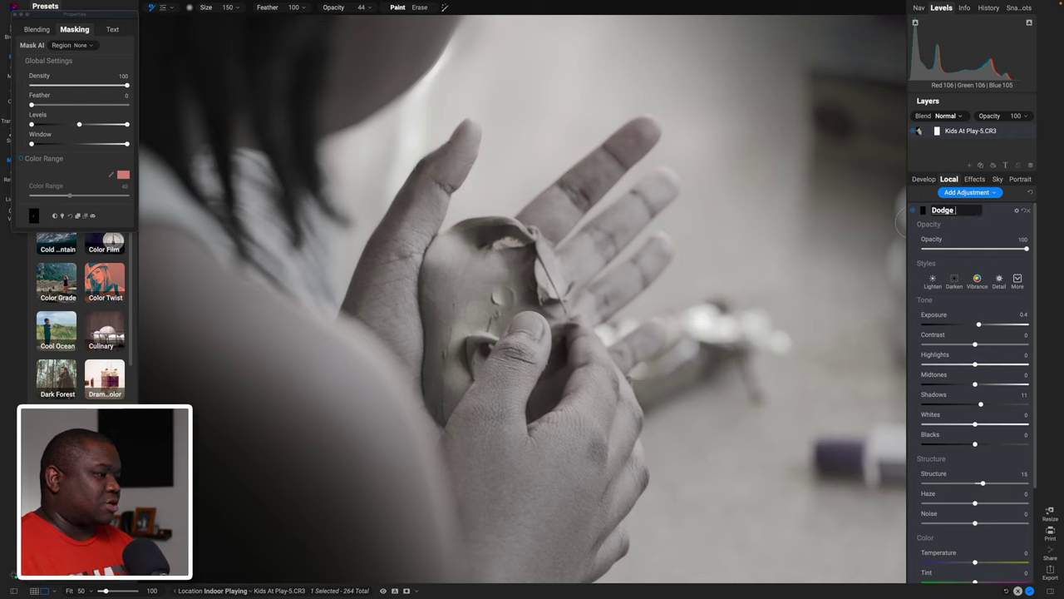
pyautogui.write('Object')
pyautogui.press('Return')
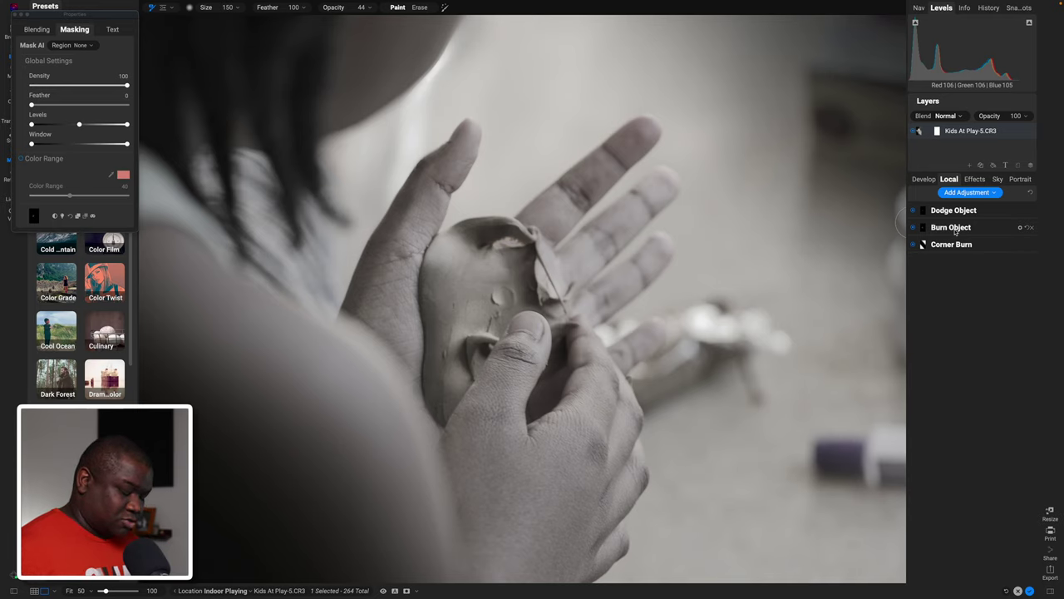
# Step: Fit the whole photo in view and turn off the preview to compare the edit with the original
pyautogui.hotkey('ctrl', '0')
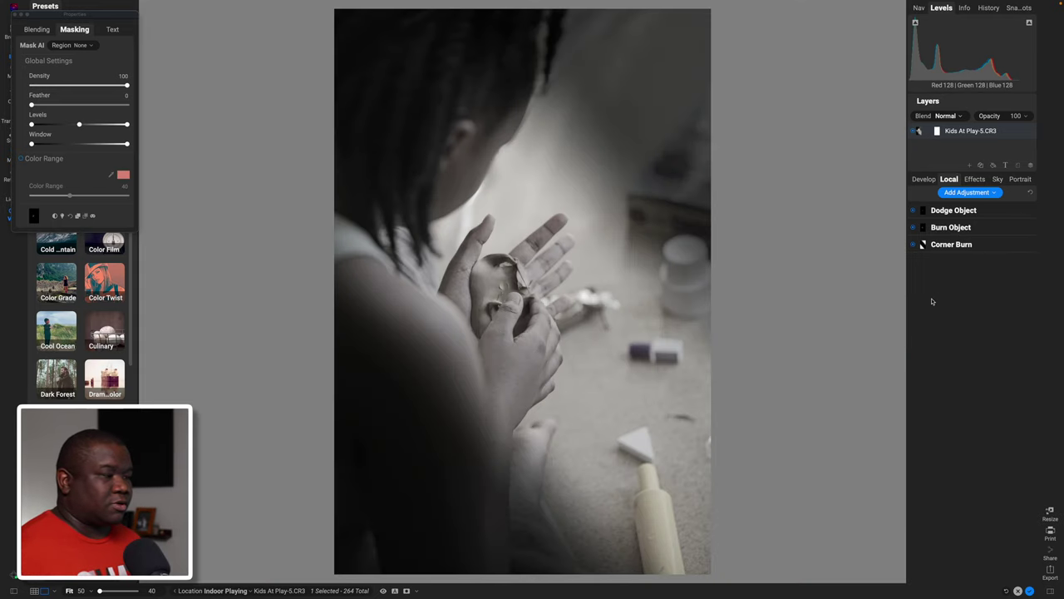
pyautogui.press('\\')
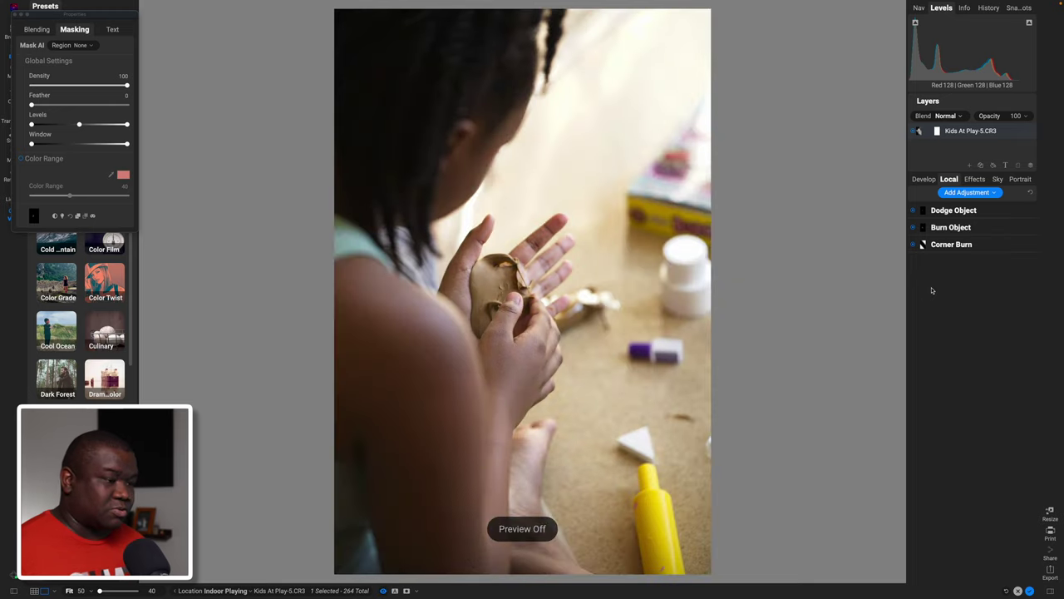
# Step: With the preview turned back on, add a new local adjustment and place an Edges-shaped gradient mask over the child's hands
pyautogui.press('\\')
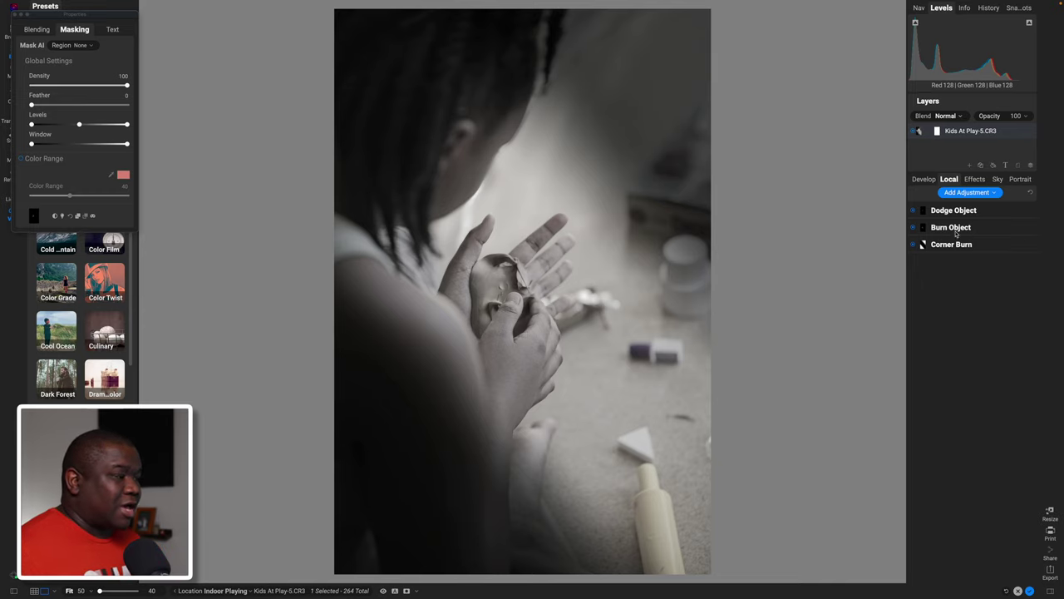
pyautogui.click(965, 193)
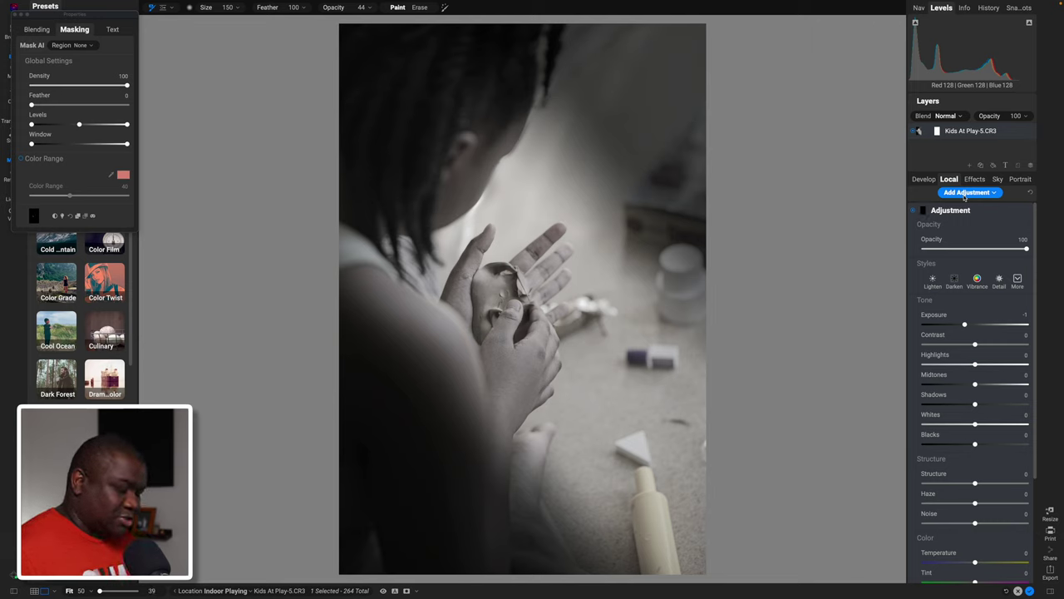
pyautogui.press('g')
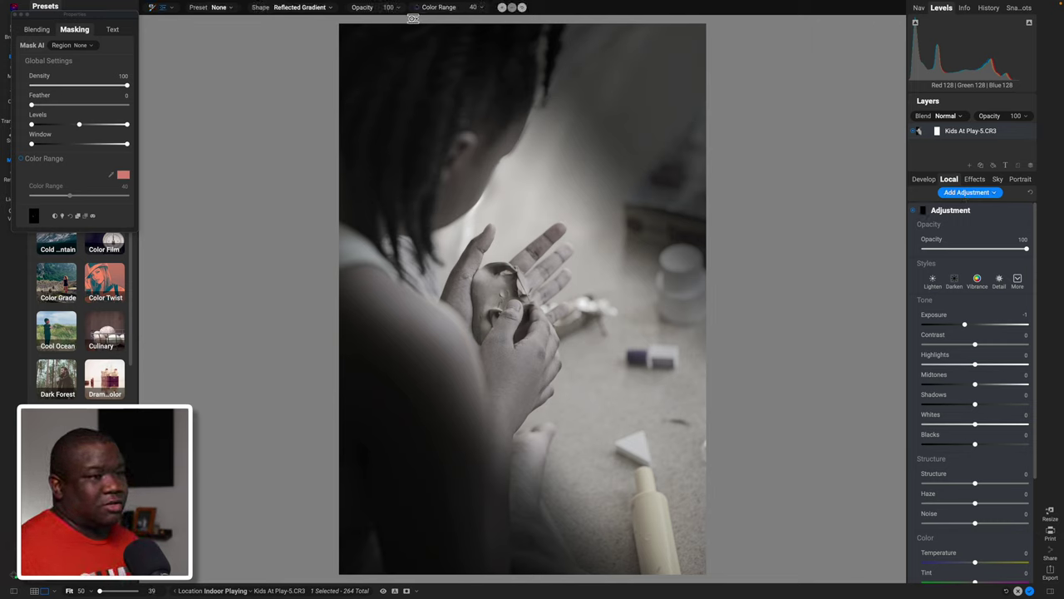
pyautogui.click(219, 8)
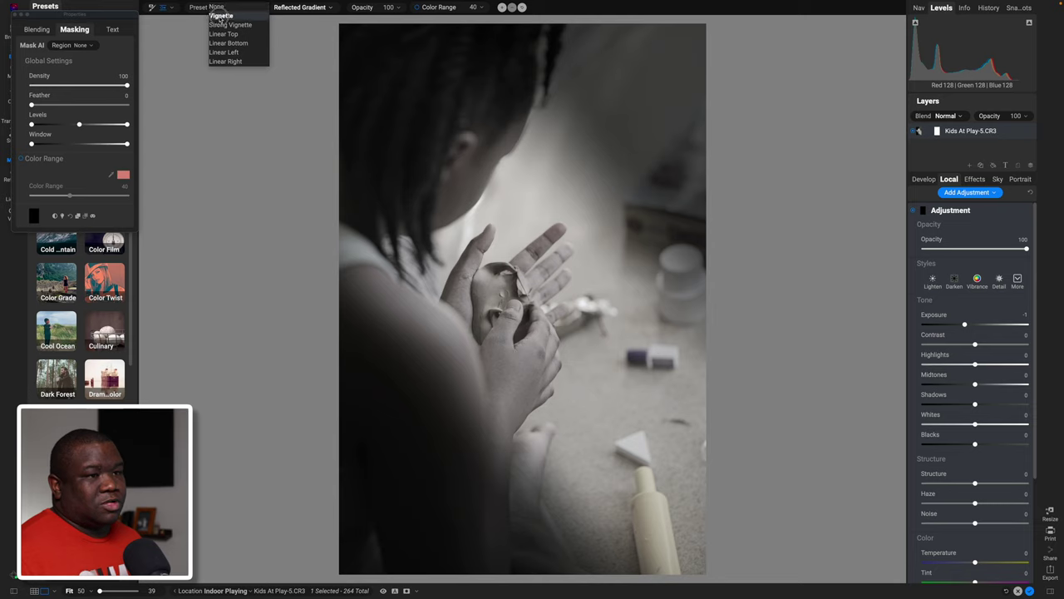
pyautogui.click(220, 16)
pyautogui.click(289, 8)
pyautogui.click(290, 16)
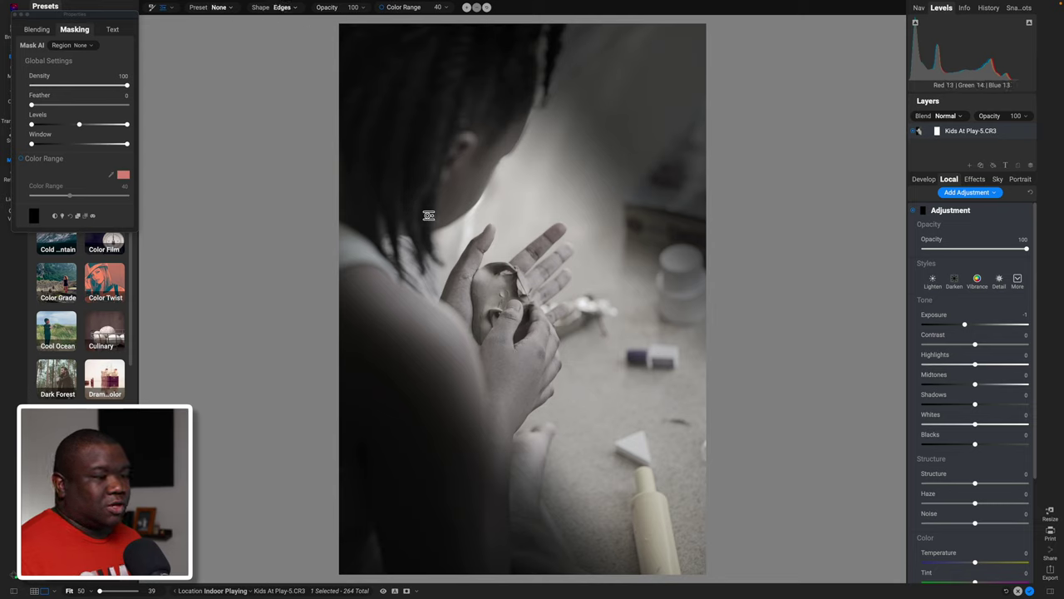
pyautogui.click(521, 302)
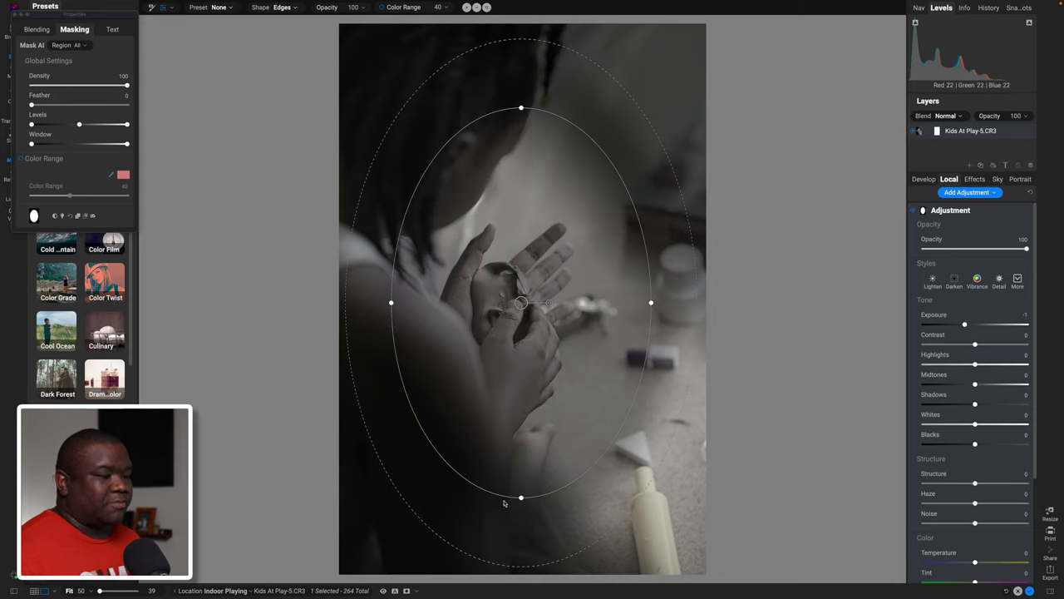
# Step: Shrink the oval mask around the hands and clay, centre it on them, and tilt it to follow their angle
pyautogui.moveTo(504, 496); pyautogui.dragTo(514, 427)
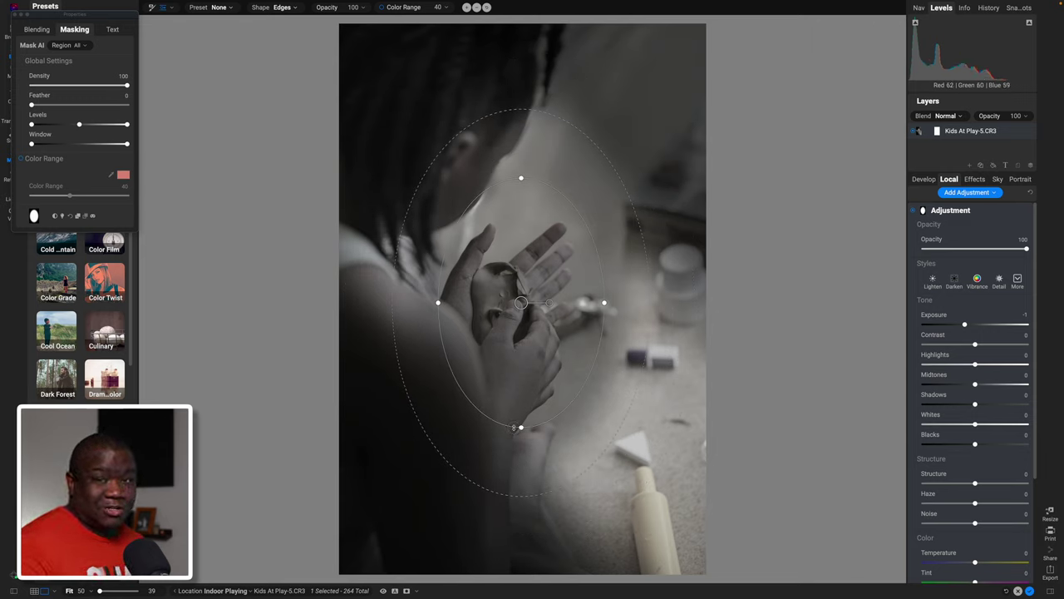
pyautogui.moveTo(502, 423); pyautogui.dragTo(508, 378)
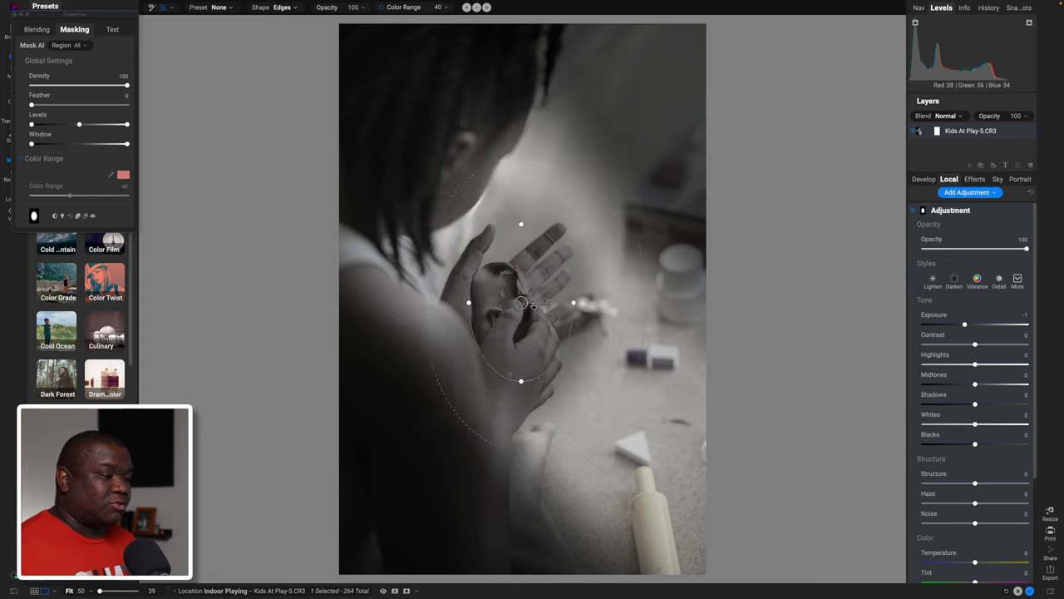
pyautogui.moveTo(549, 302); pyautogui.dragTo(514, 303)
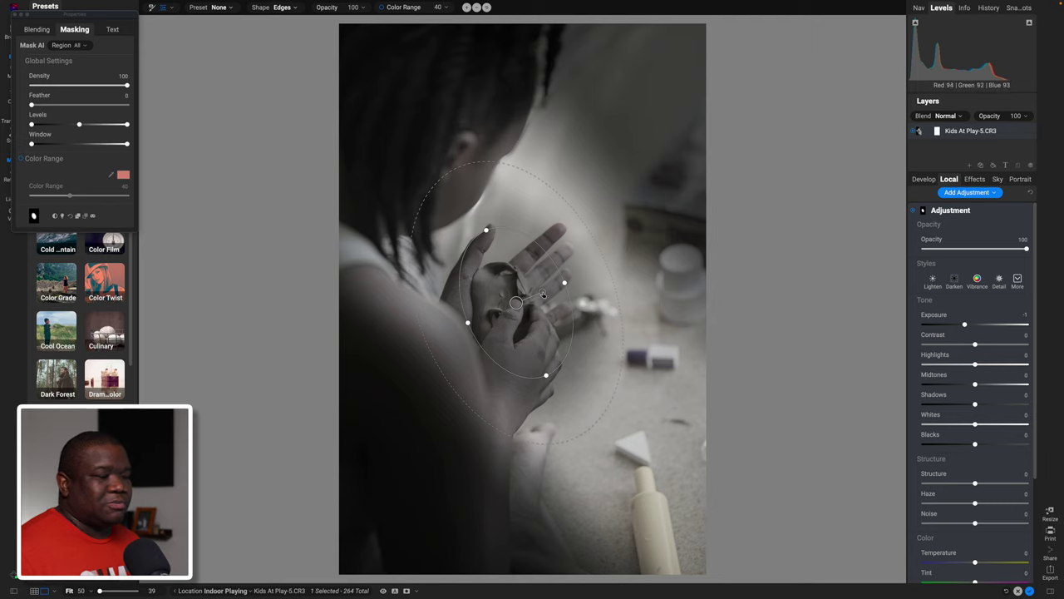
pyautogui.moveTo(542, 293); pyautogui.dragTo(541, 290)
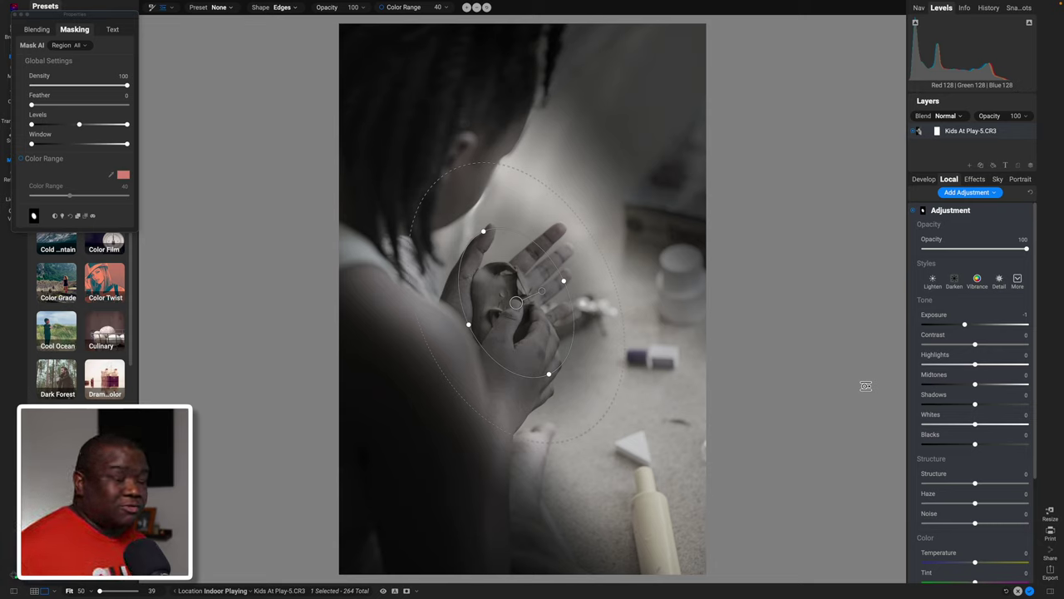
# Step: Set the masked adjustment to Exposure 0.3, Contrast 28, Shadows 11 and Blacks -57, and toggle it to compare
pyautogui.moveTo(964, 325); pyautogui.dragTo(988, 345)
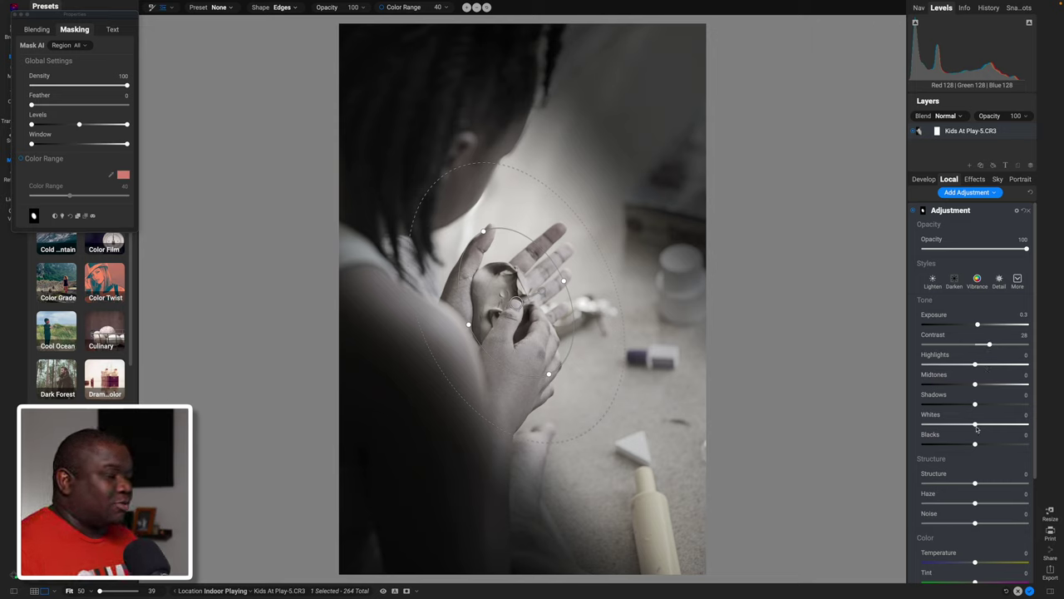
pyautogui.moveTo(976, 405); pyautogui.dragTo(981, 405)
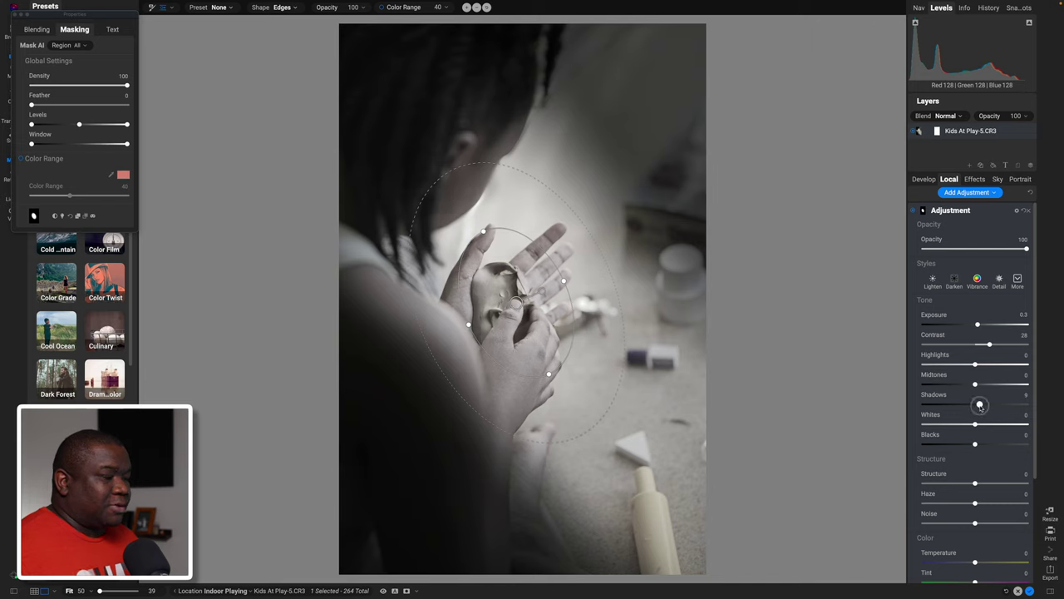
pyautogui.moveTo(976, 445); pyautogui.dragTo(945, 445)
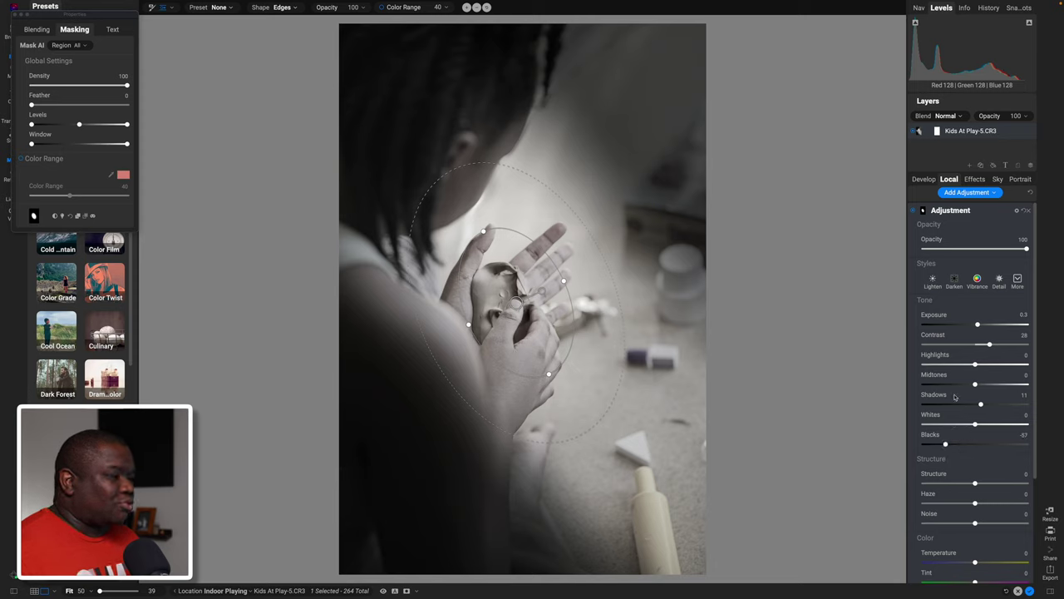
pyautogui.click(913, 211)
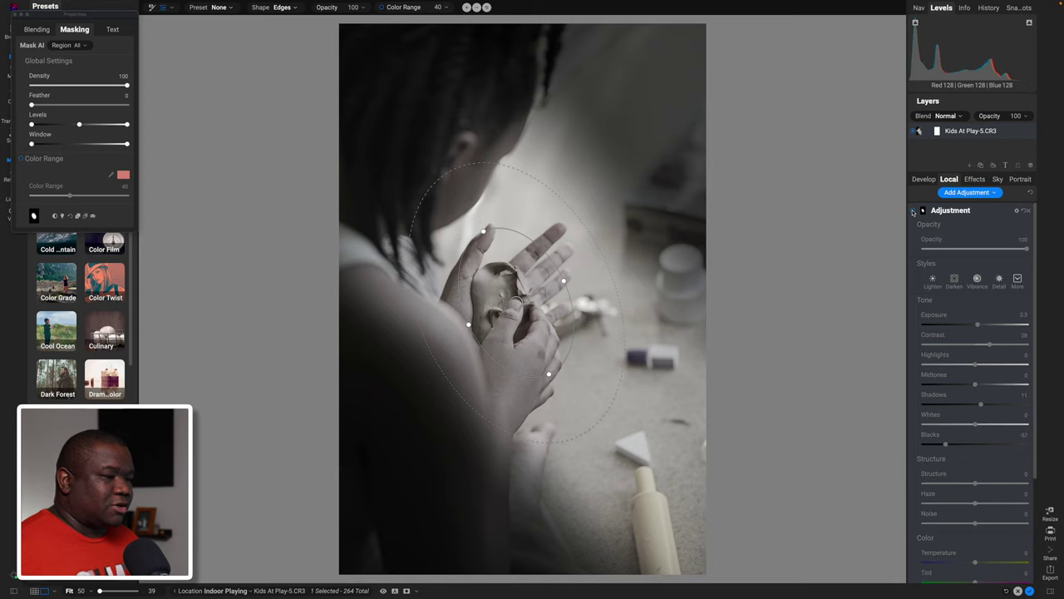
pyautogui.click(913, 211)
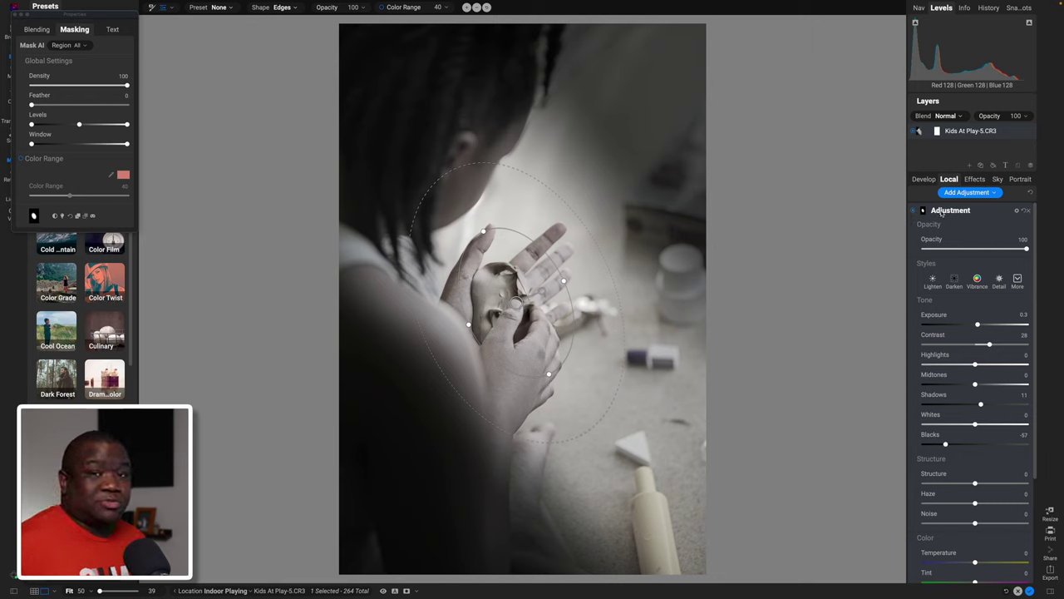
# Step: Rename the oval-masked adjustment as Dodge Center
pyautogui.doubleClick(931, 211)
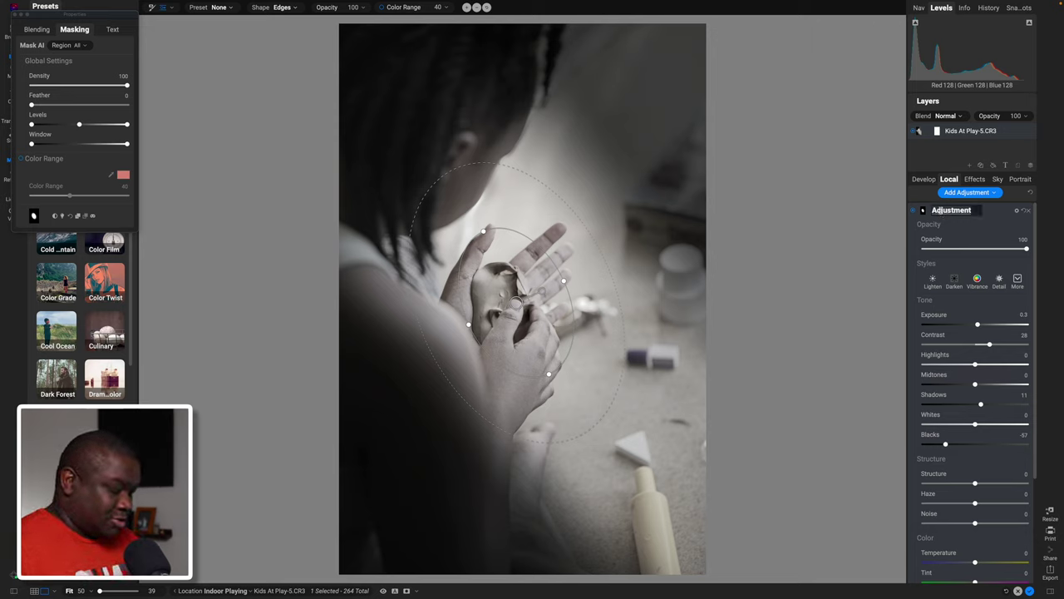
pyautogui.write('Dodge Cent')
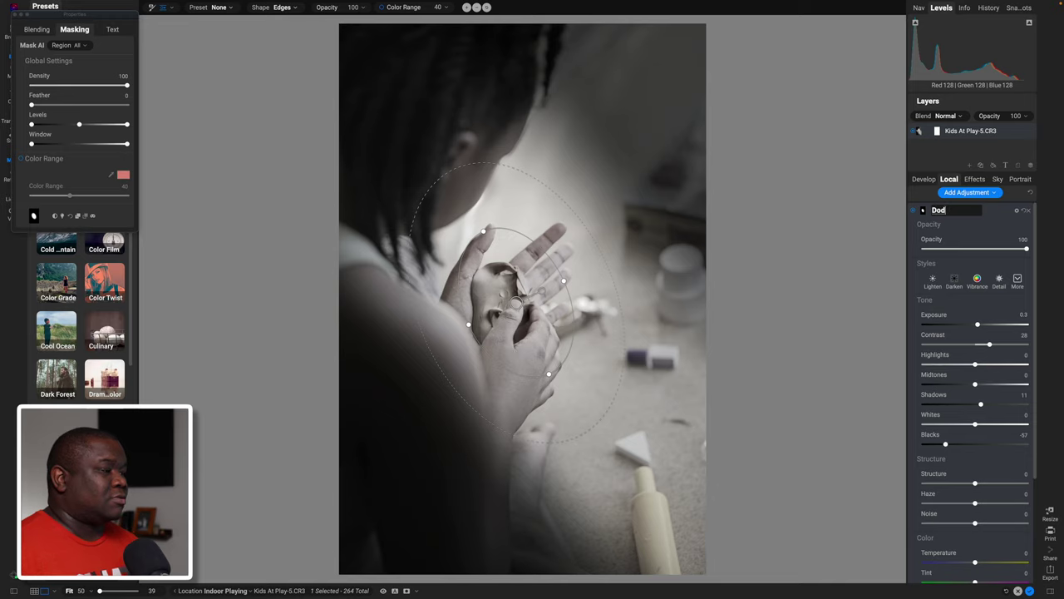
pyautogui.write('er')
pyautogui.press('Return')
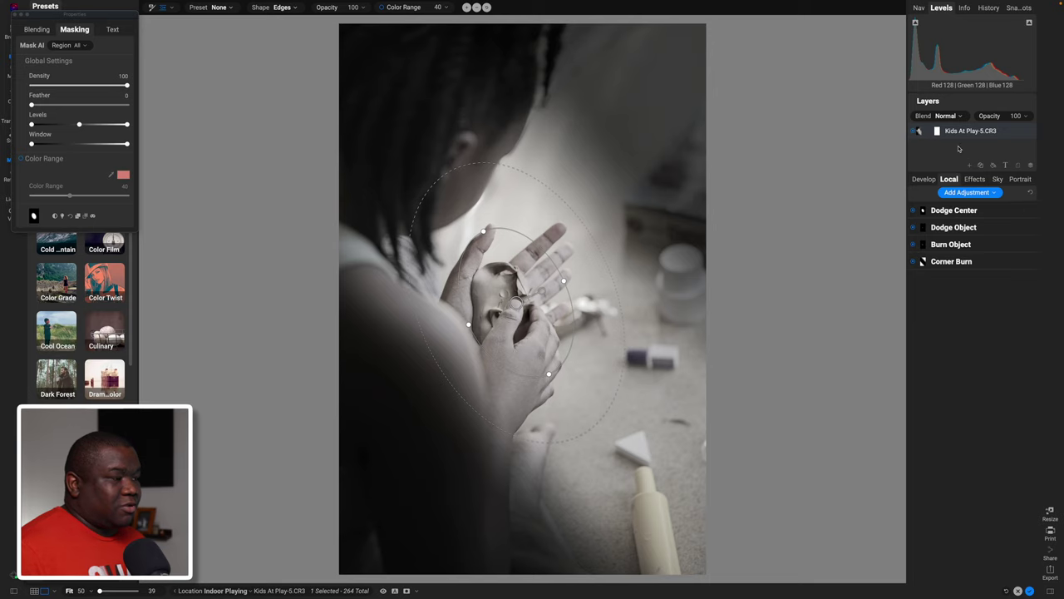
# Step: Review the Develop and Local settings and add a Split Tone filter to the photo's effects
pyautogui.click(928, 182)
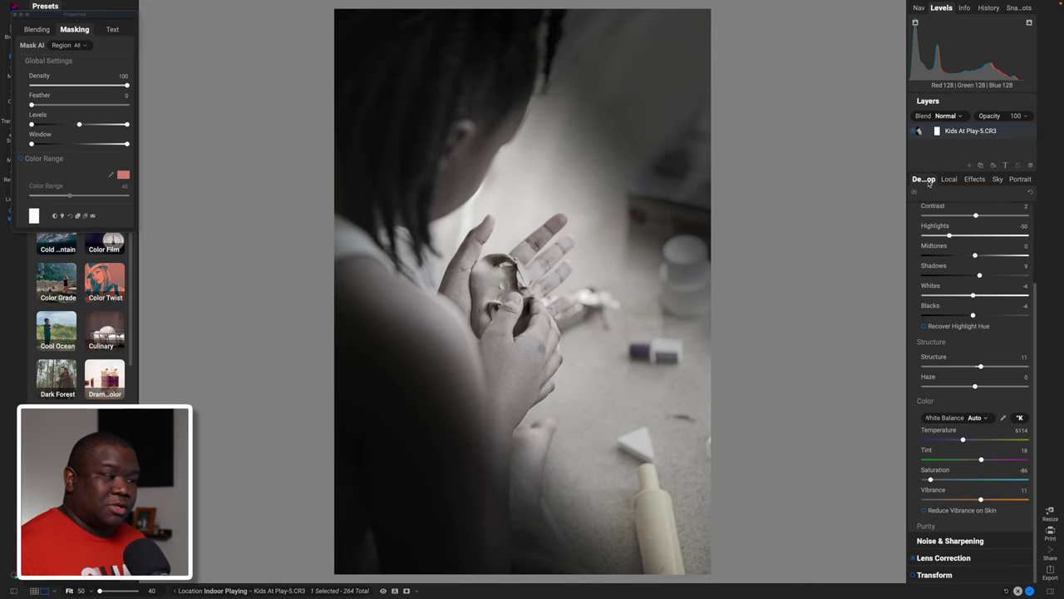
pyautogui.click(949, 180)
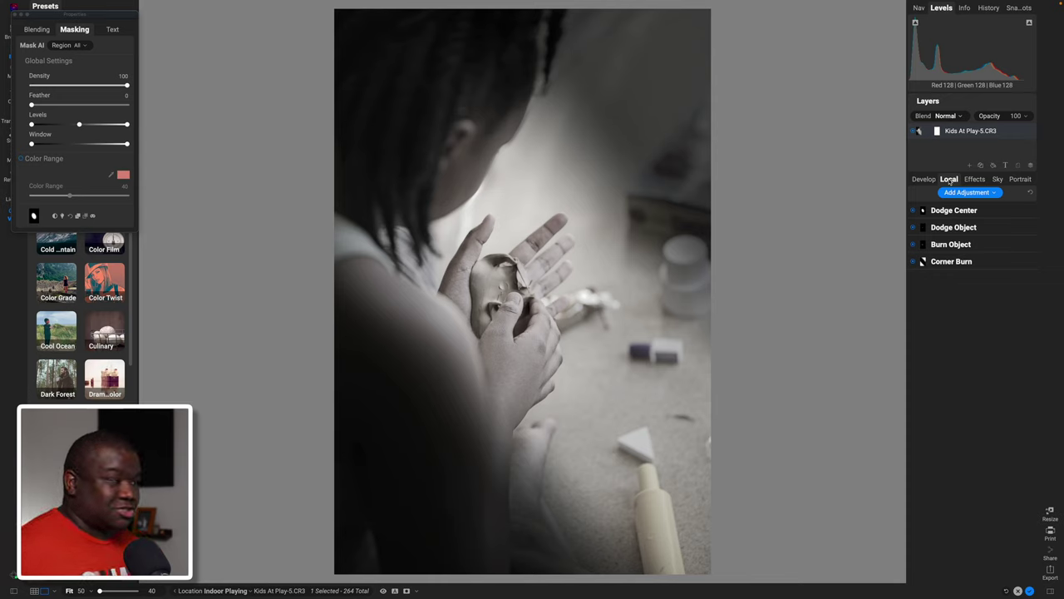
pyautogui.click(974, 179)
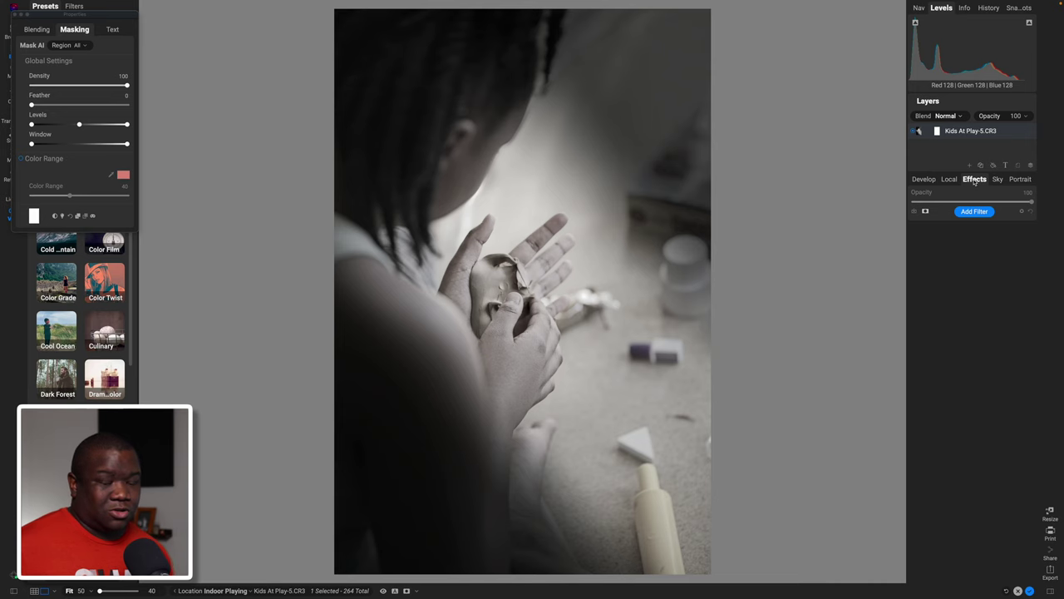
pyautogui.click(975, 211)
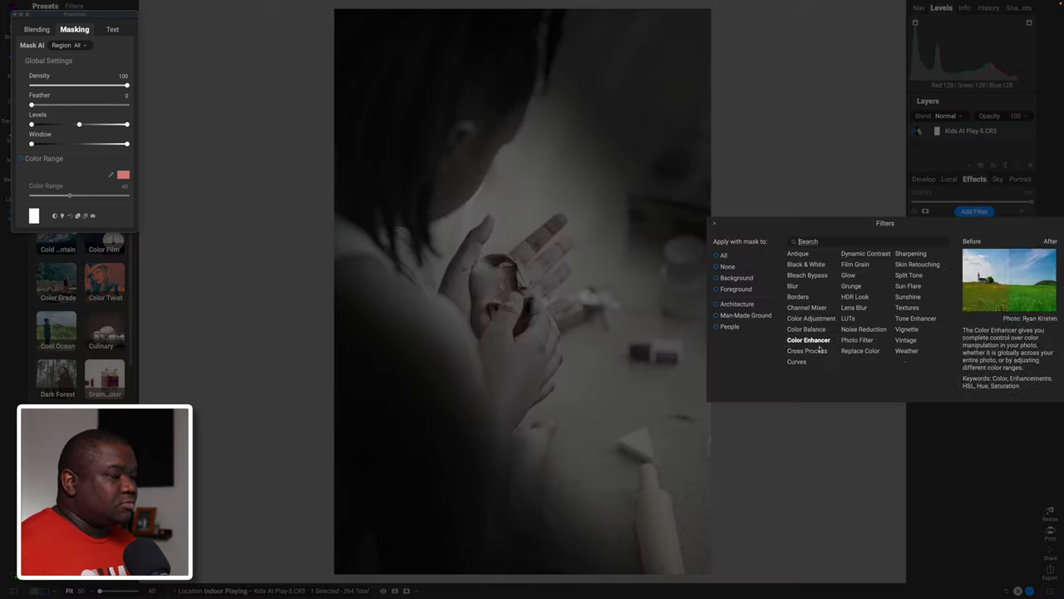
pyautogui.click(909, 276)
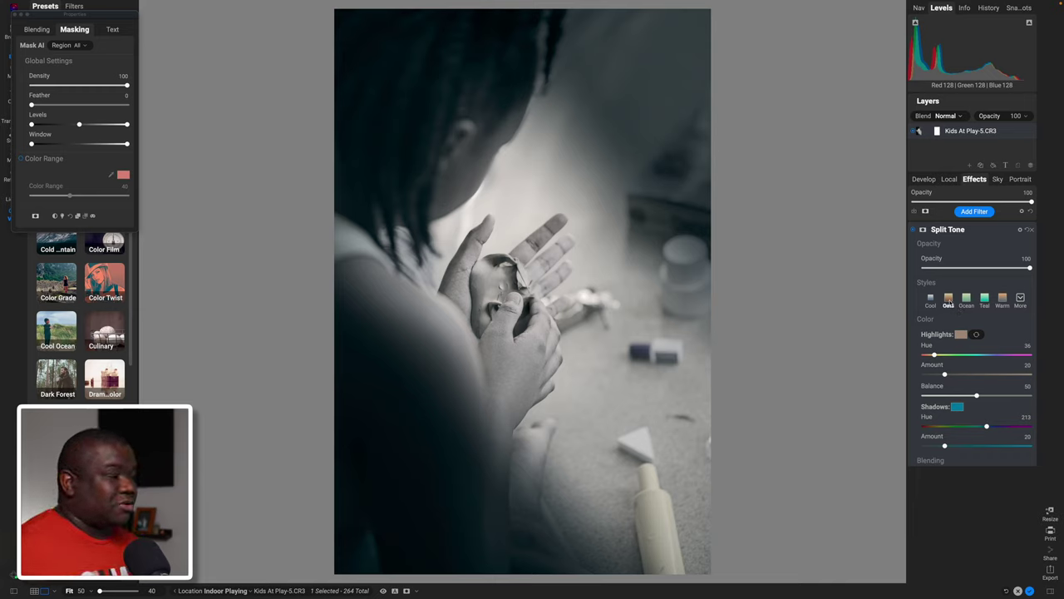
# Step: Apply the Oats style to the Split Tone filter, with Balance 10 and a shadow Amount of 38
pyautogui.click(948, 300)
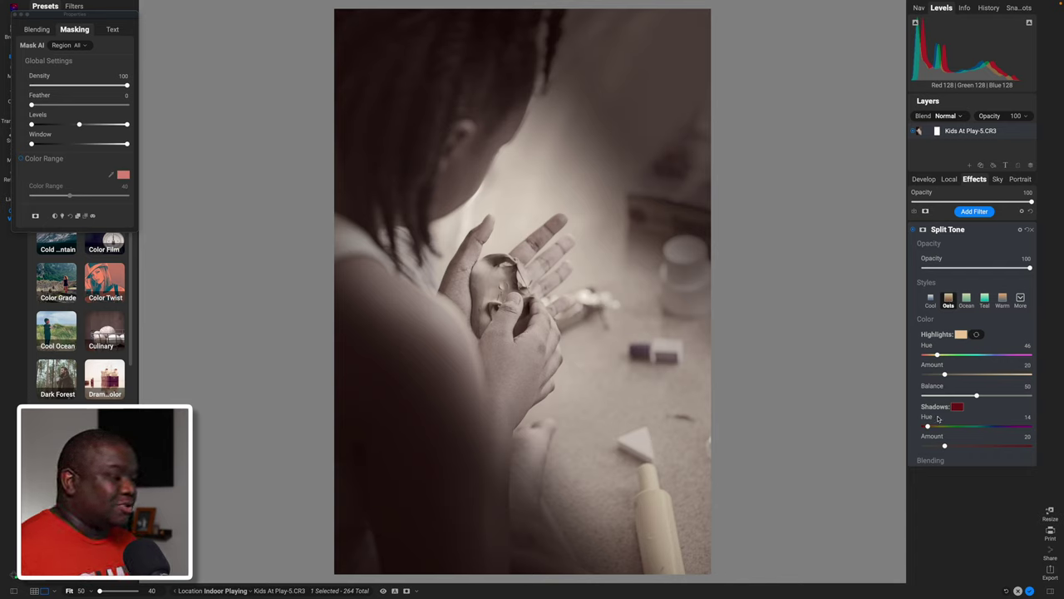
pyautogui.moveTo(978, 397); pyautogui.dragTo(934, 397)
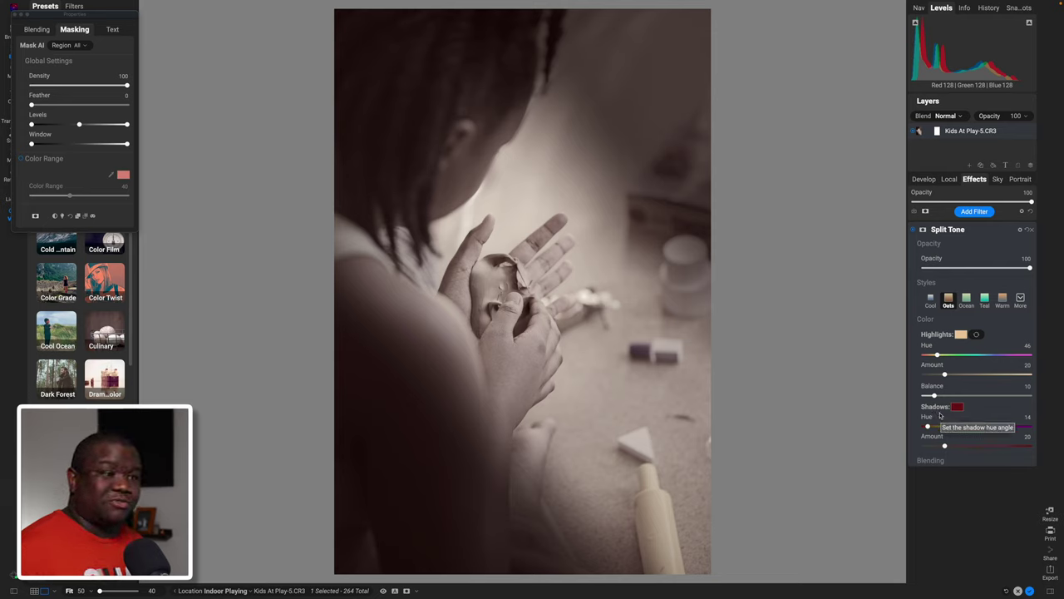
pyautogui.moveTo(946, 449); pyautogui.dragTo(965, 448)
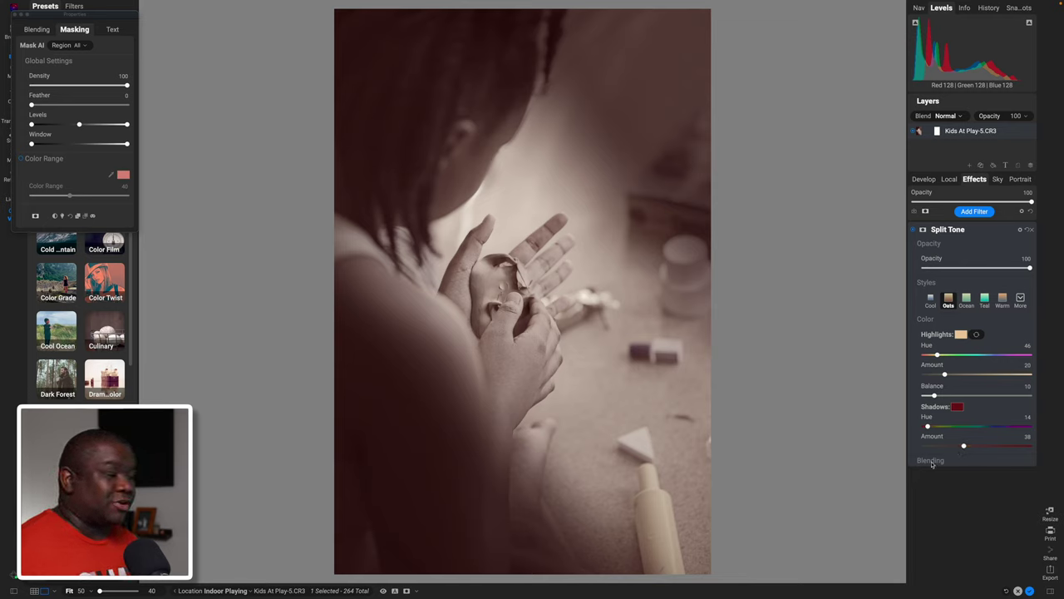
# Step: Preview the Split Tone blending modes, set the mode to Classic and collapse the filter's settings
pyautogui.click(932, 462)
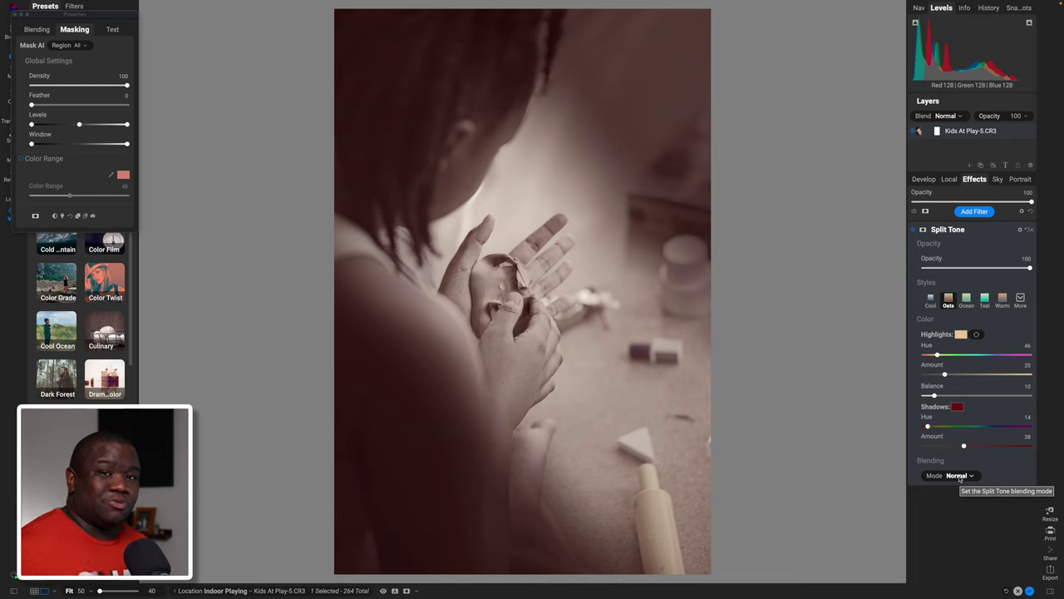
pyautogui.click(959, 476)
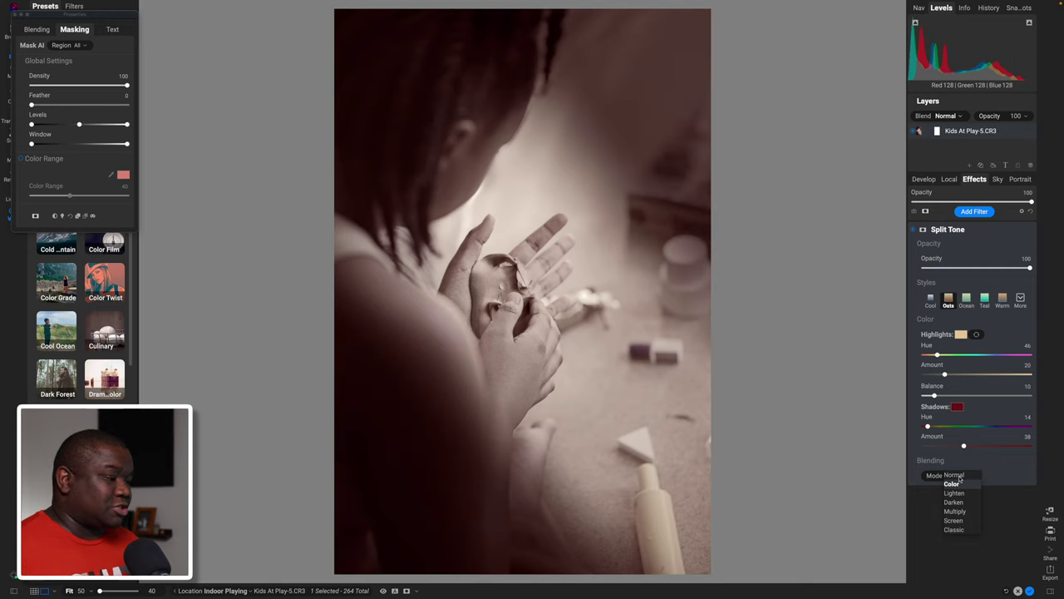
pyautogui.press('Down')
pyautogui.press('Down')
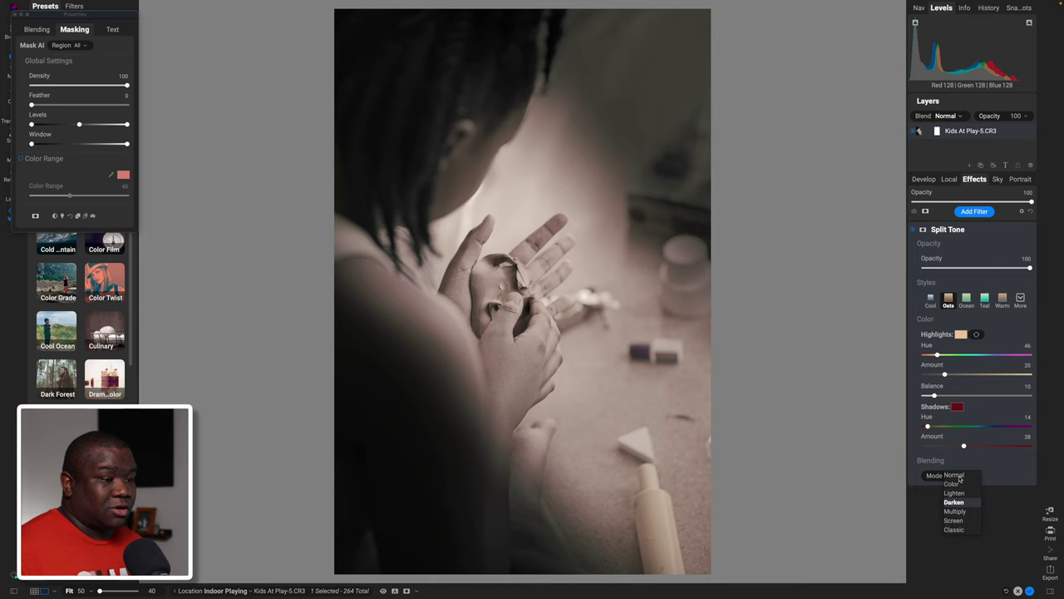
pyautogui.press('Down')
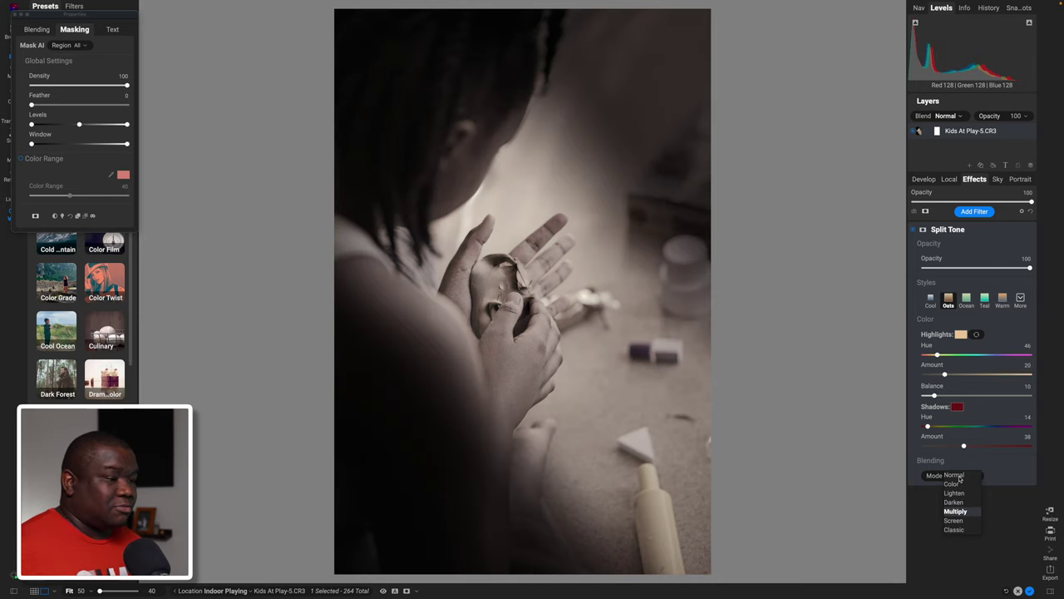
pyautogui.press('Down')
pyautogui.press('Down')
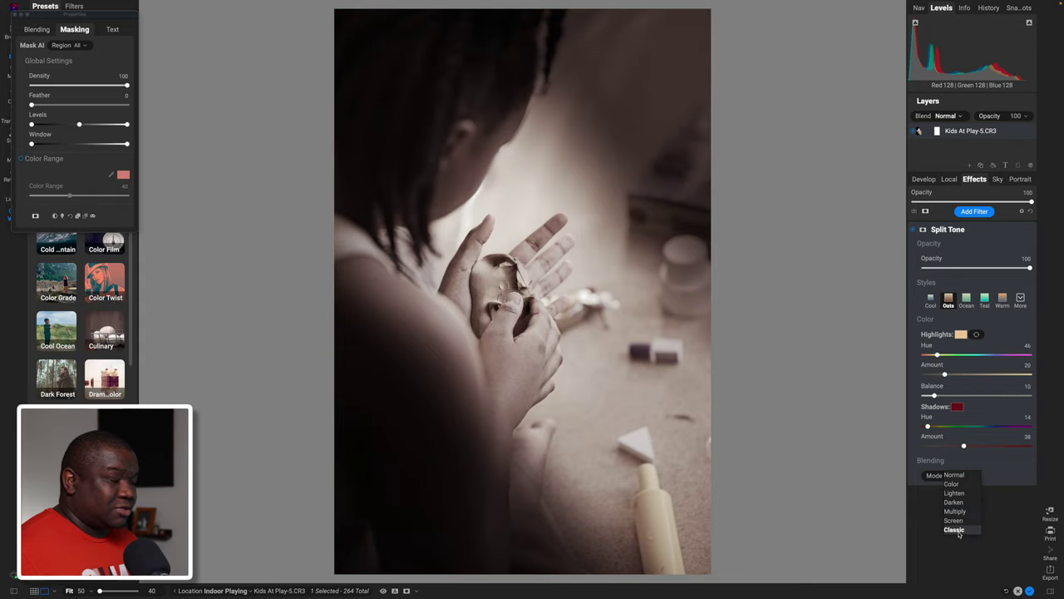
pyautogui.press('Return')
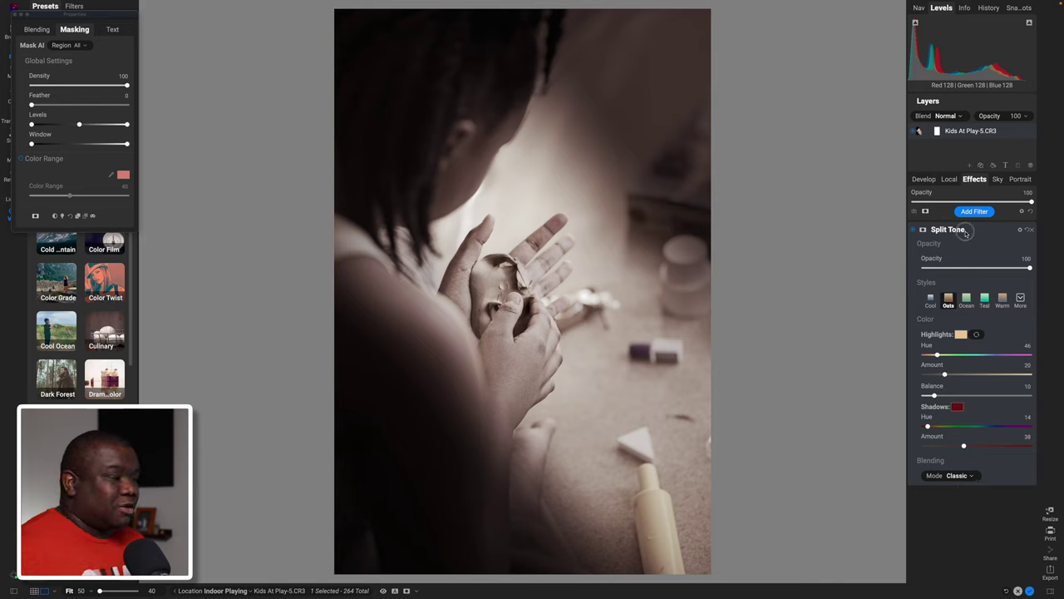
pyautogui.click(961, 230)
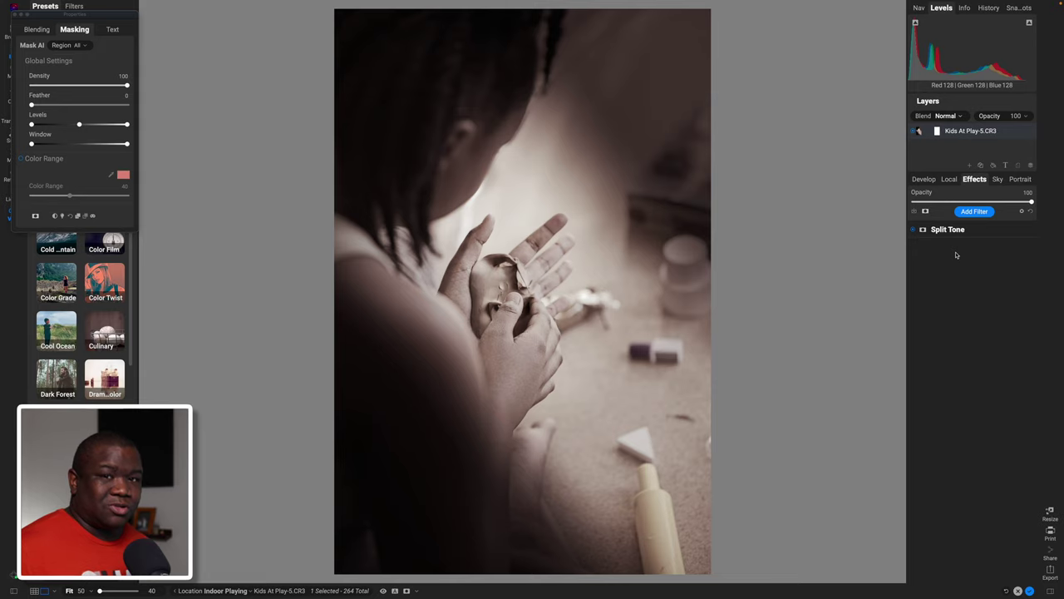
# Step: Add a Textures filter above the Split Tone filter
pyautogui.click(968, 214)
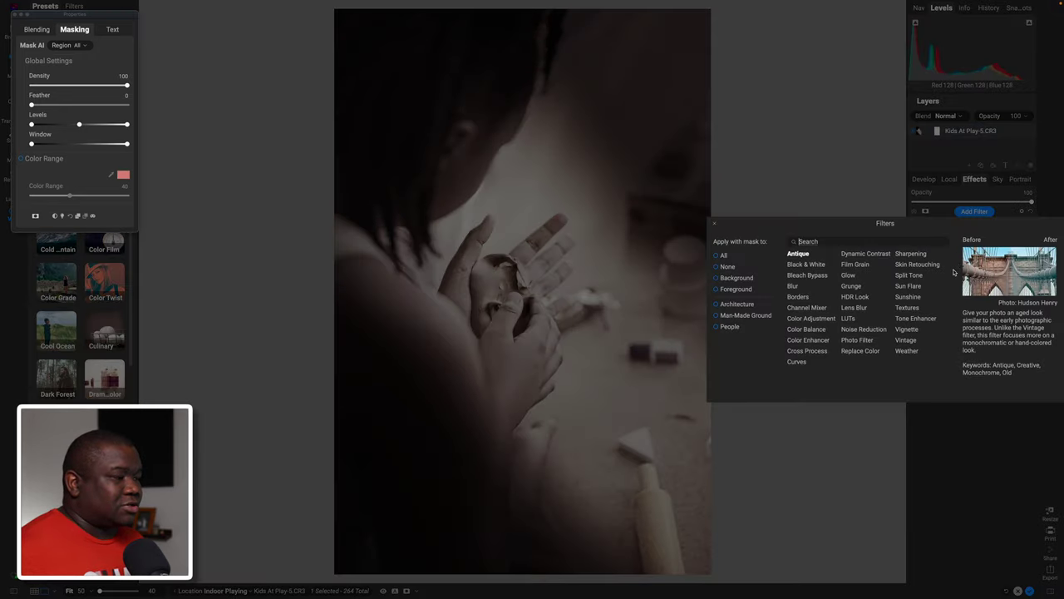
pyautogui.click(908, 307)
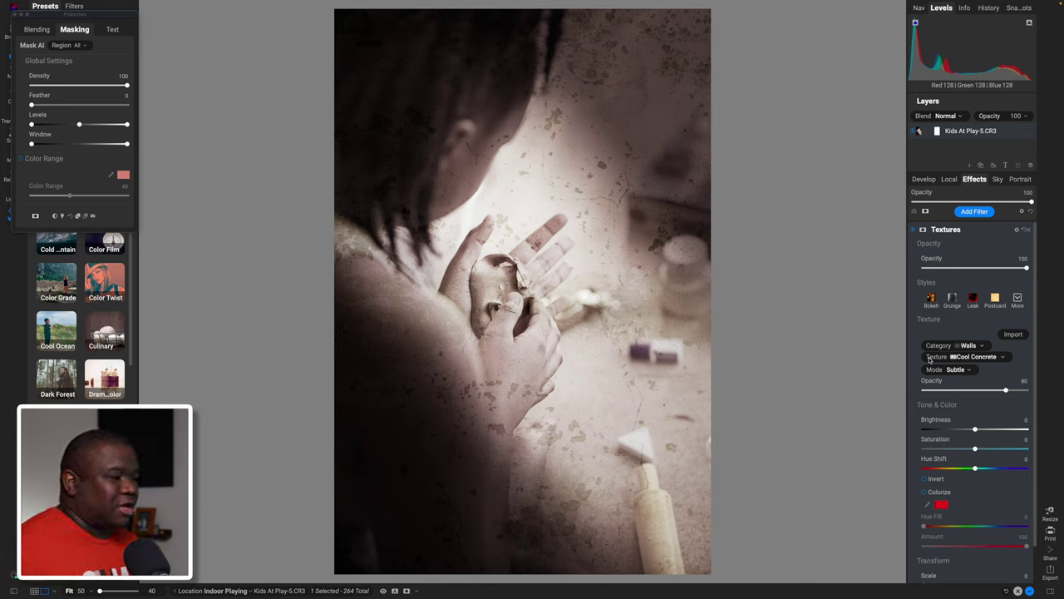
# Step: Use the Rice Paper Dark texture from the Paper category, with texture Opacity 56 and Brightness -28
pyautogui.click(969, 346)
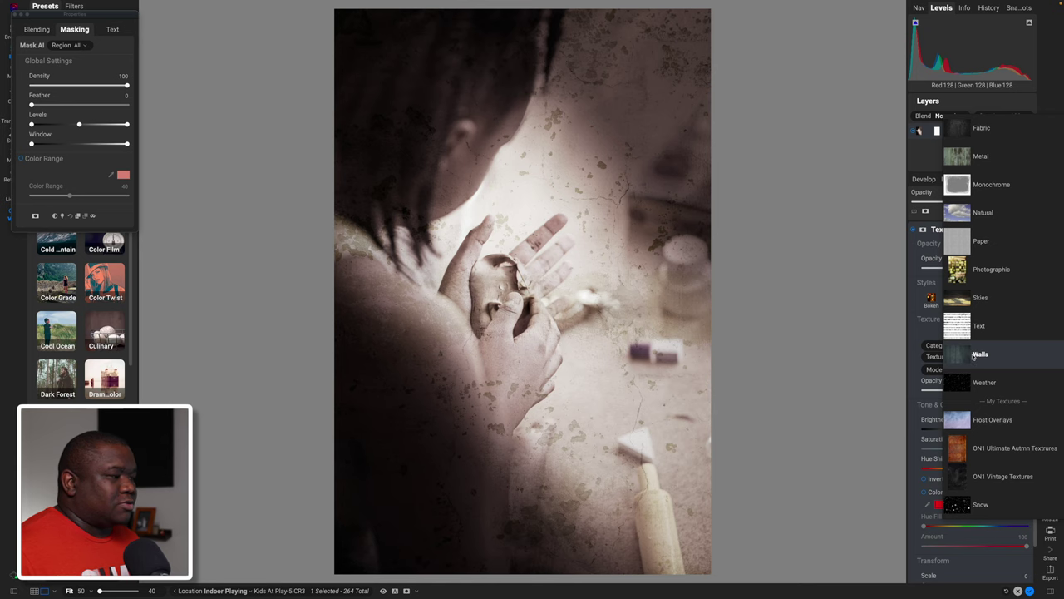
pyautogui.click(965, 241)
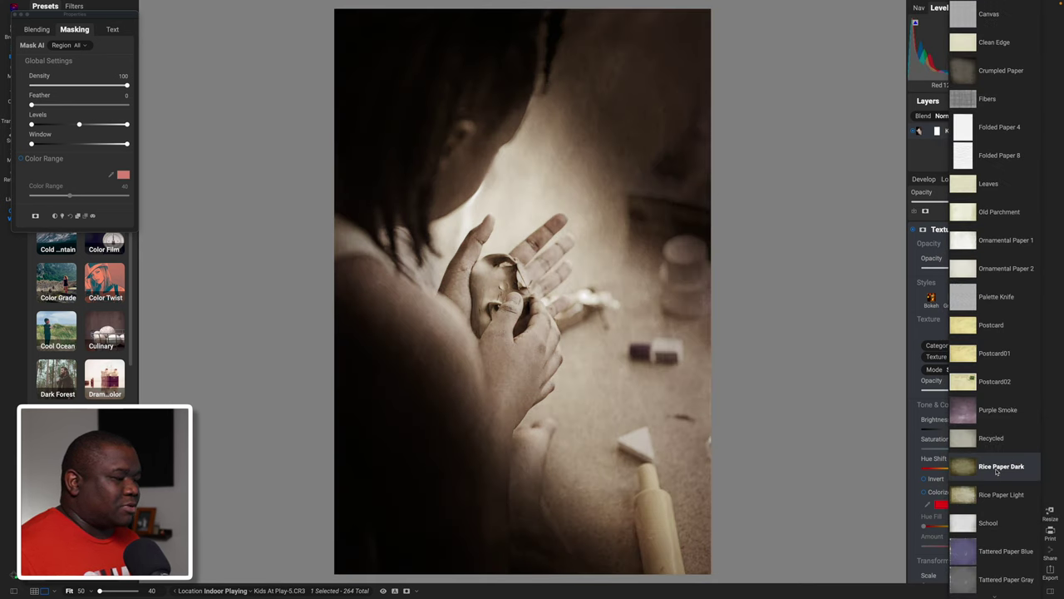
pyautogui.click(980, 470)
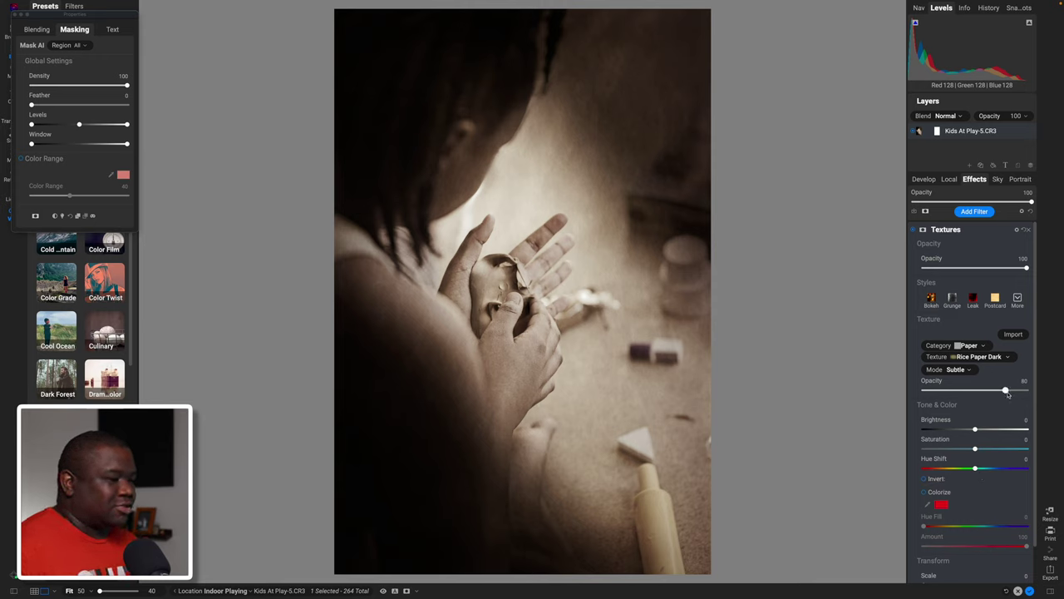
pyautogui.moveTo(1006, 390); pyautogui.dragTo(981, 391)
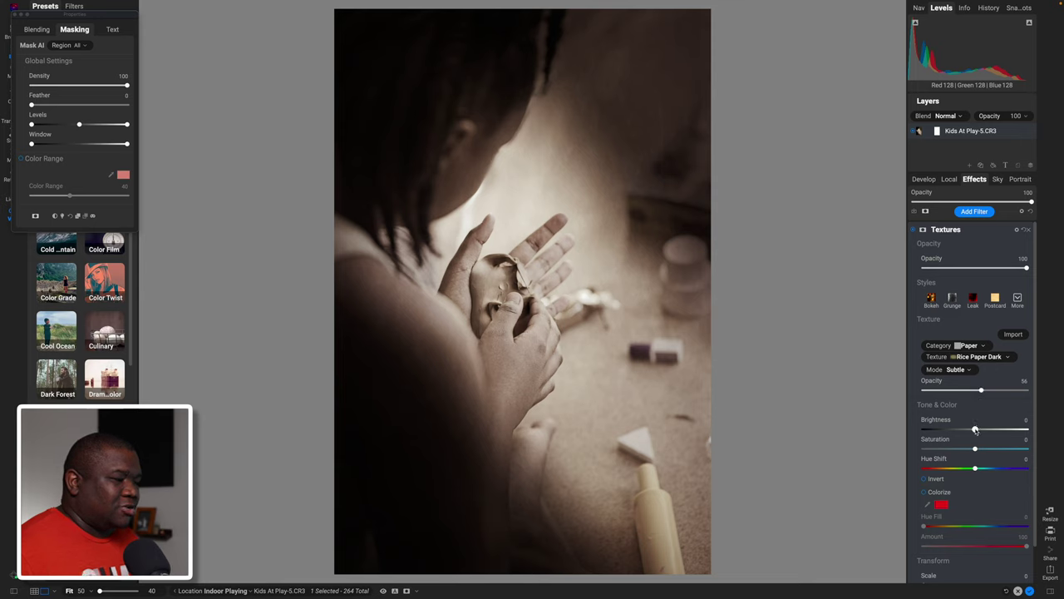
pyautogui.moveTo(985, 431); pyautogui.dragTo(948, 429)
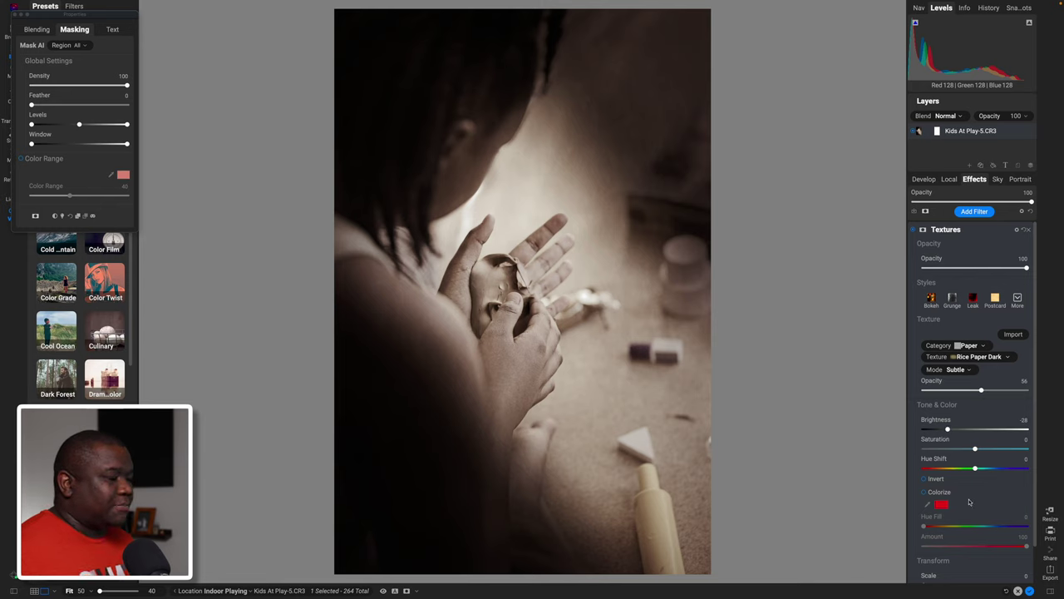
# Step: Colorize the texture with a muted orange, Hue Fill 41, and set the colorize Amount to 76
pyautogui.scroll(-1, 971, 503)
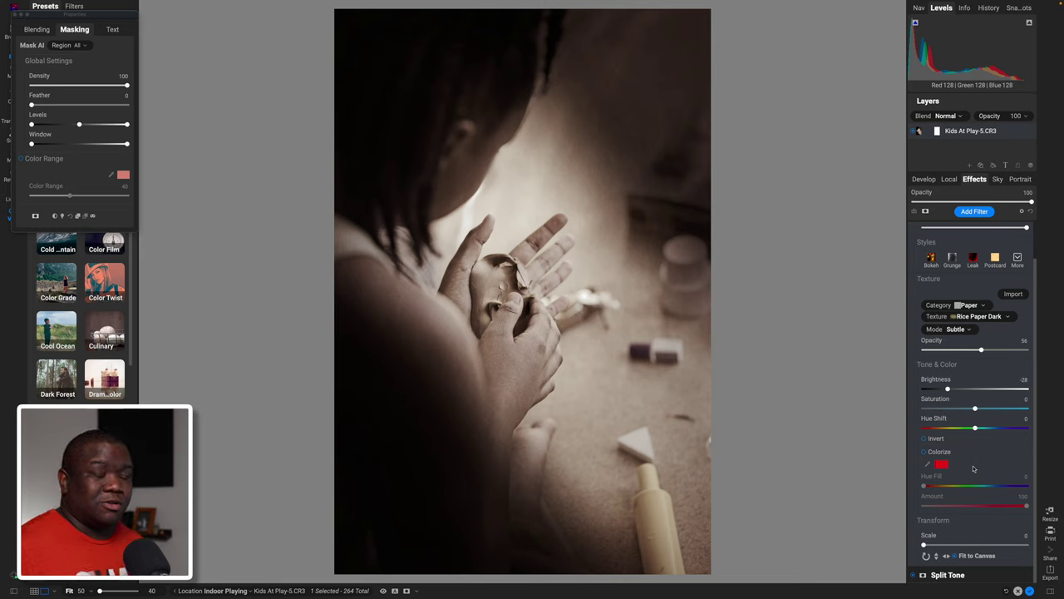
pyautogui.click(933, 454)
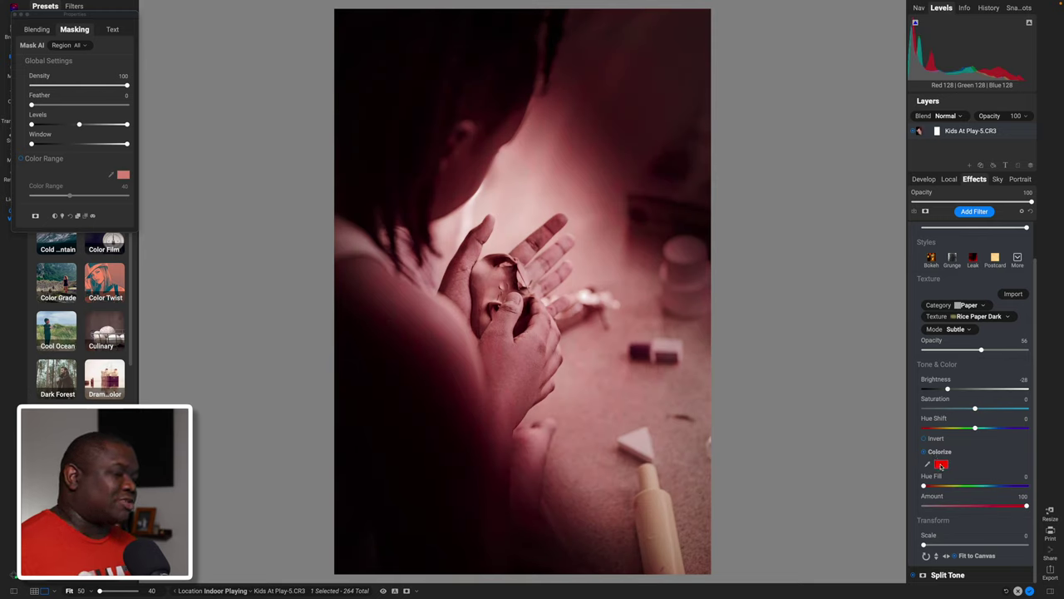
pyautogui.click(941, 464)
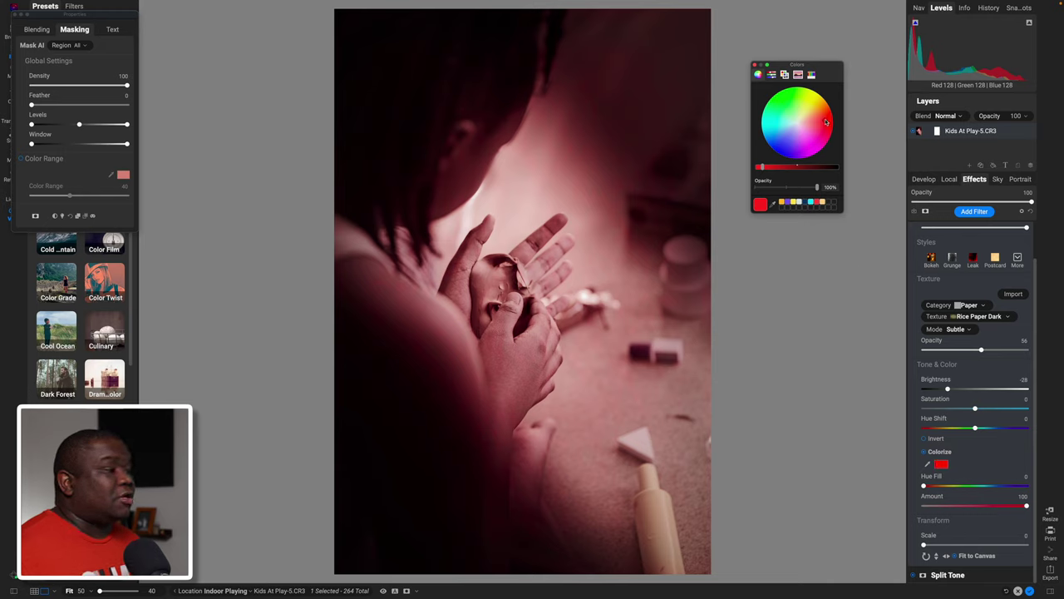
pyautogui.moveTo(825, 122)
pyautogui.mouseDown()
pyautogui.moveTo(805, 147)
pyautogui.moveTo(783, 147)
pyautogui.moveTo(781, 119)
pyautogui.moveTo(817, 117)
pyautogui.mouseUp()
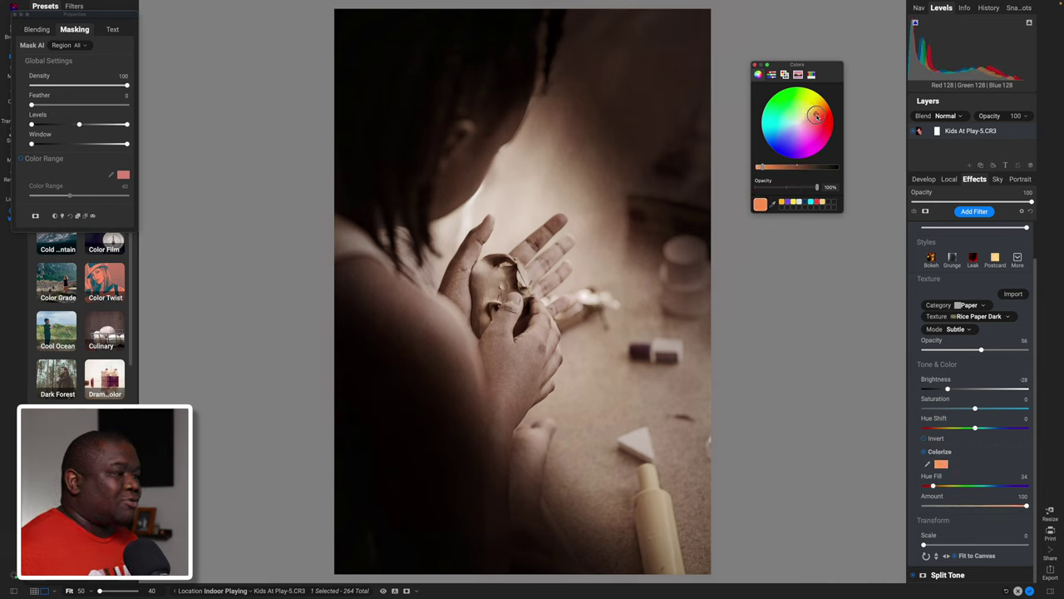
pyautogui.moveTo(817, 117)
pyautogui.mouseDown()
pyautogui.moveTo(816, 102)
pyautogui.moveTo(825, 120)
pyautogui.moveTo(816, 114)
pyautogui.mouseUp()
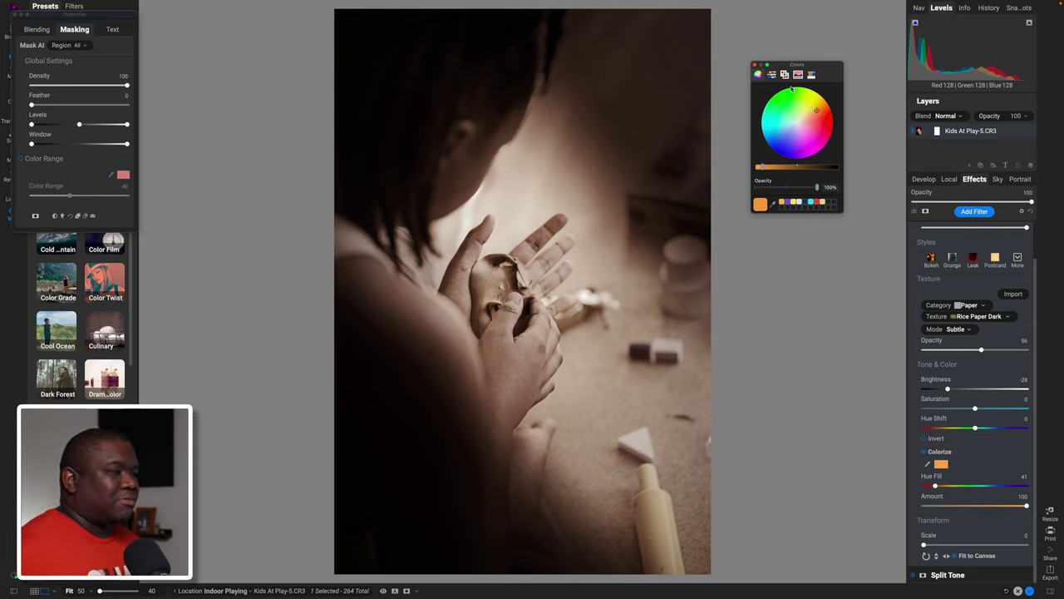
pyautogui.click(755, 64)
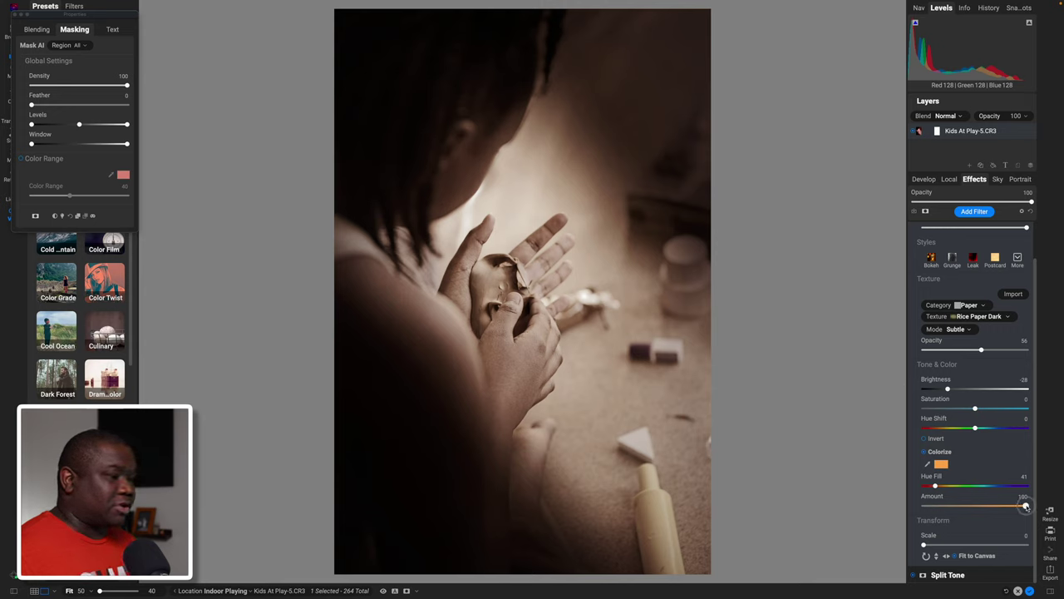
pyautogui.moveTo(1027, 506); pyautogui.dragTo(1002, 506)
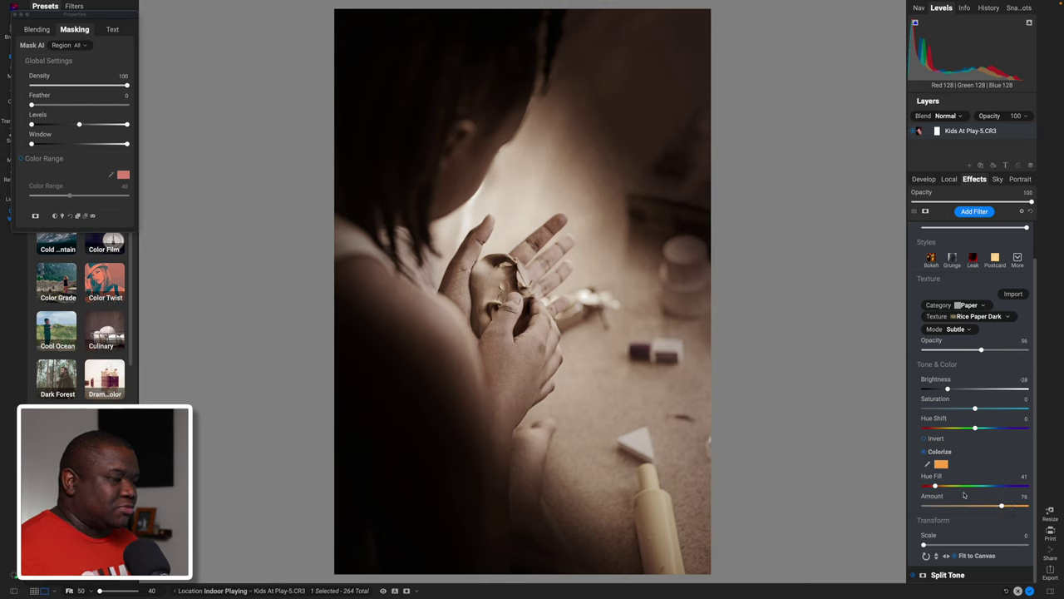
# Step: Compare the photo with and without the texture's Colorize effect, and the full edit against the unedited original
pyautogui.click(923, 452)
pyautogui.click(923, 452)
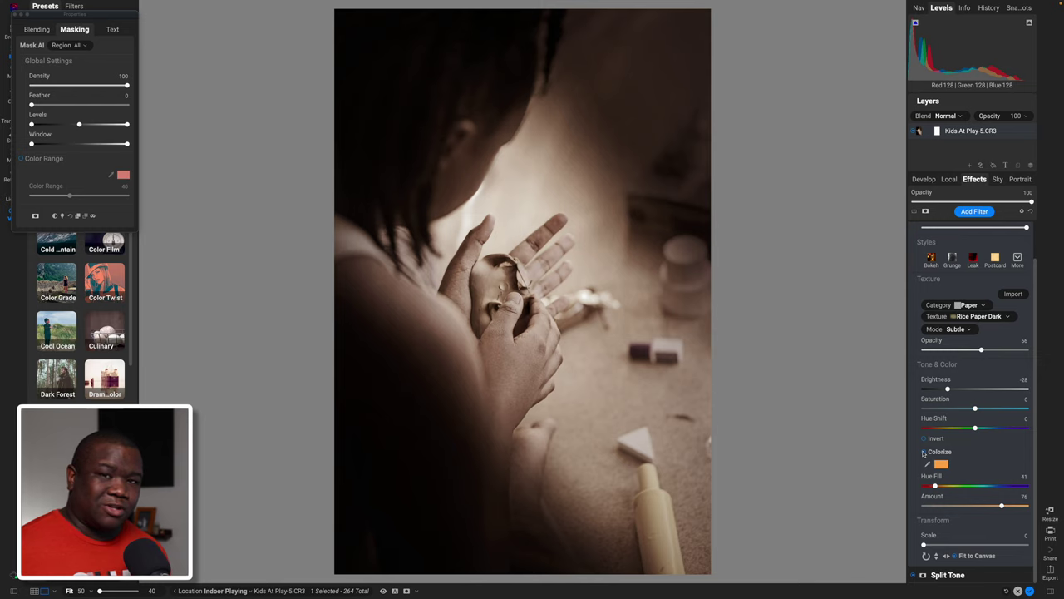
pyautogui.press('\\')
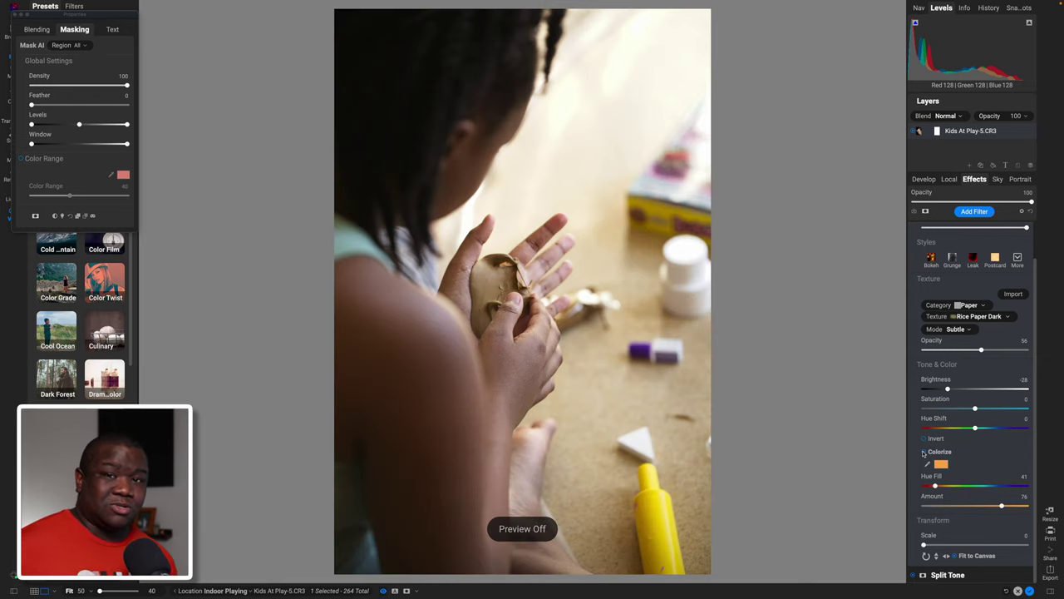
pyautogui.press('\\')
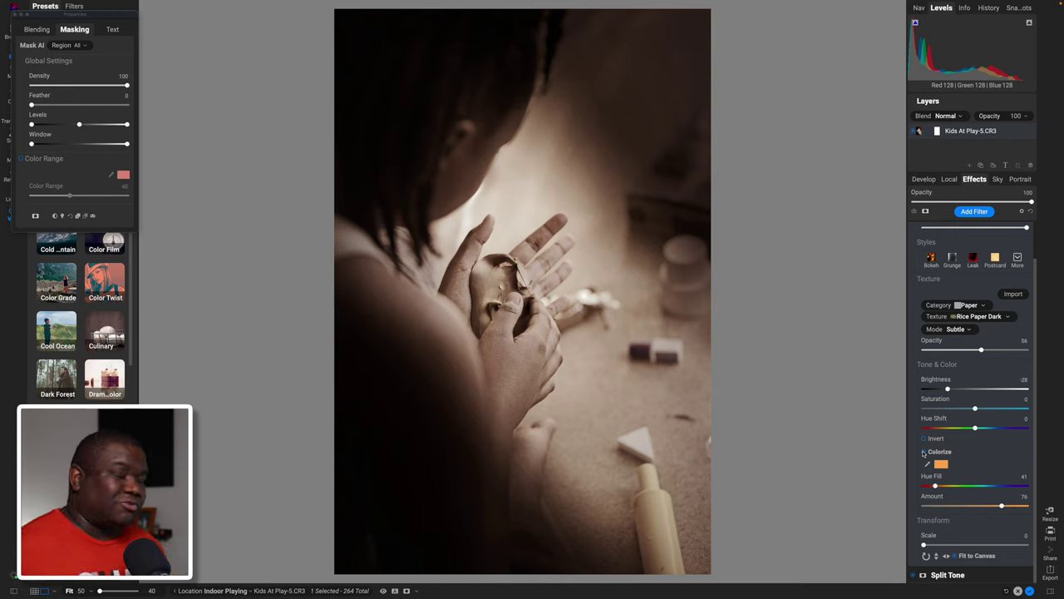
# Step: Try a positive Saturation in the Develop settings, set it to -88 instead, and collapse Tone & Color
pyautogui.scroll(2, 927, 383)
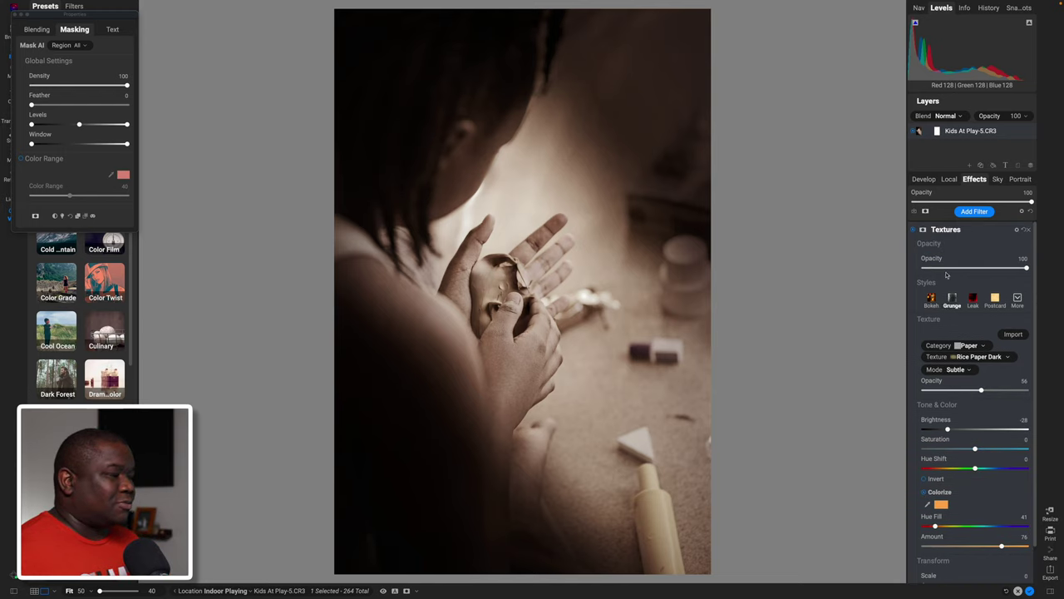
pyautogui.click(924, 180)
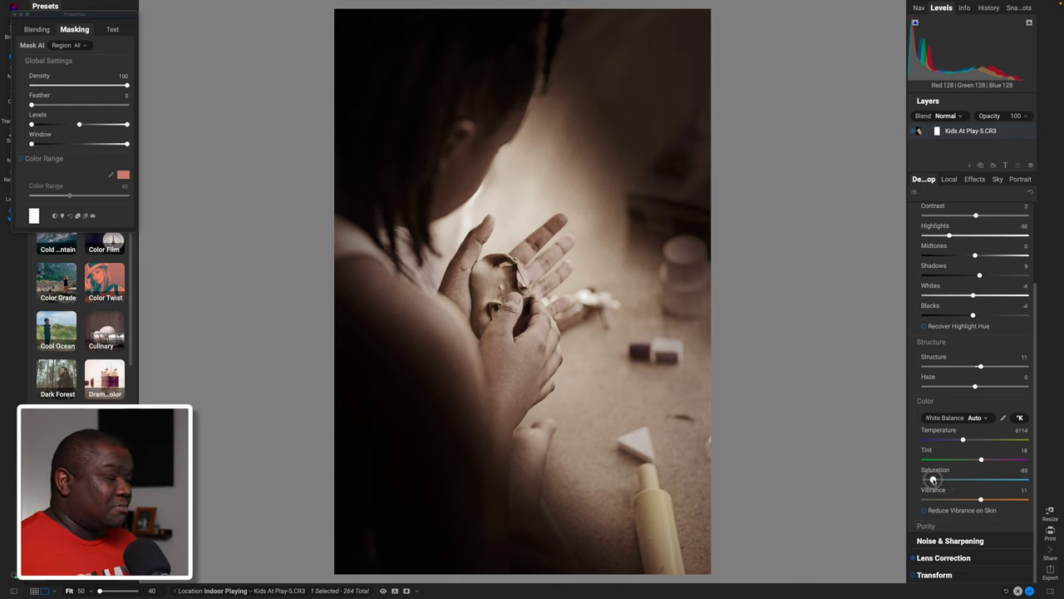
pyautogui.moveTo(932, 480); pyautogui.dragTo(980, 480)
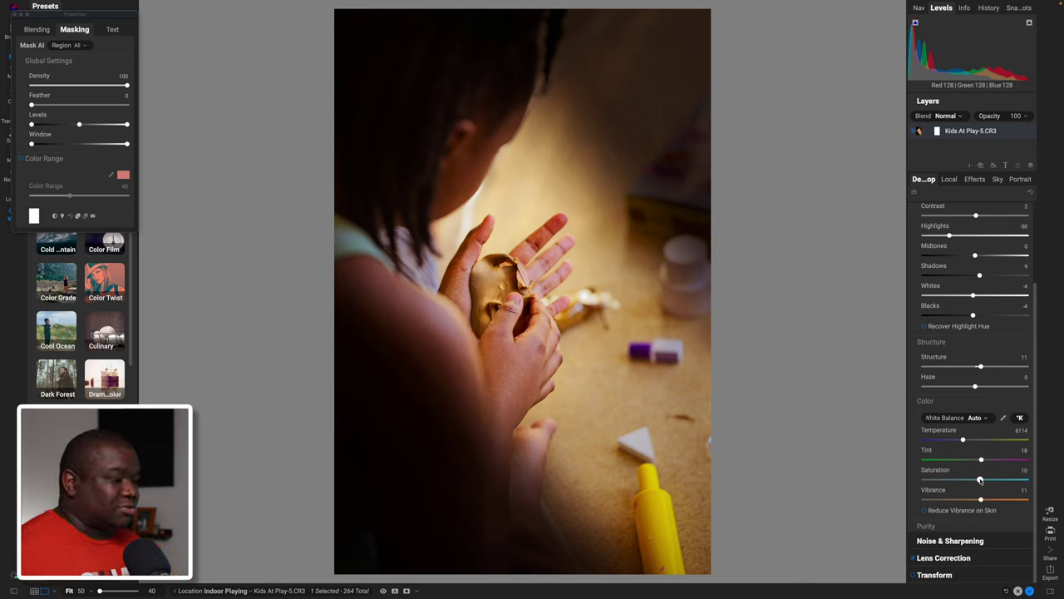
pyautogui.moveTo(981, 481); pyautogui.dragTo(931, 479)
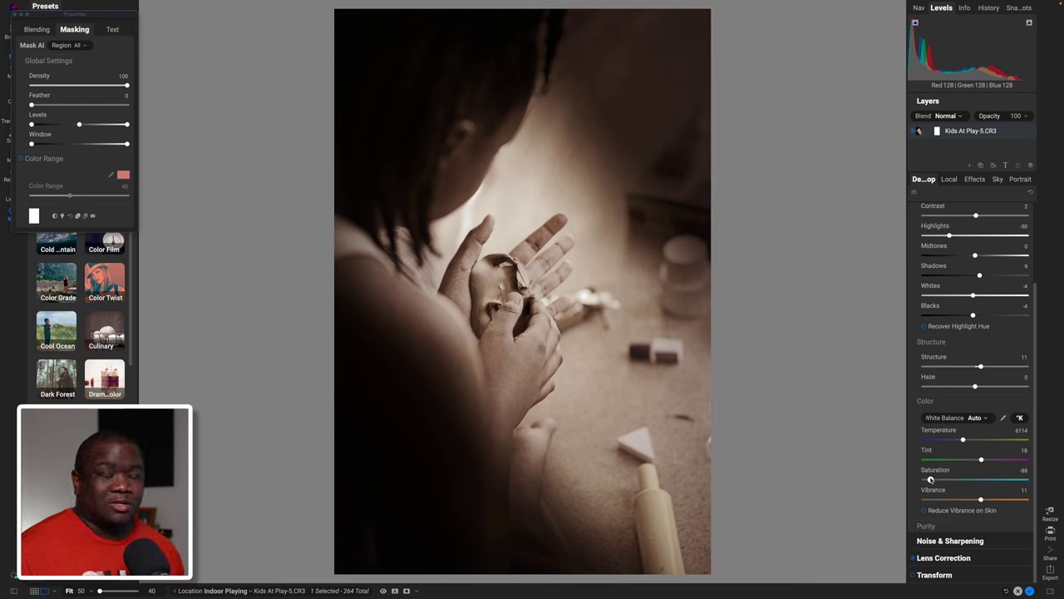
pyautogui.scroll(3, 980, 436)
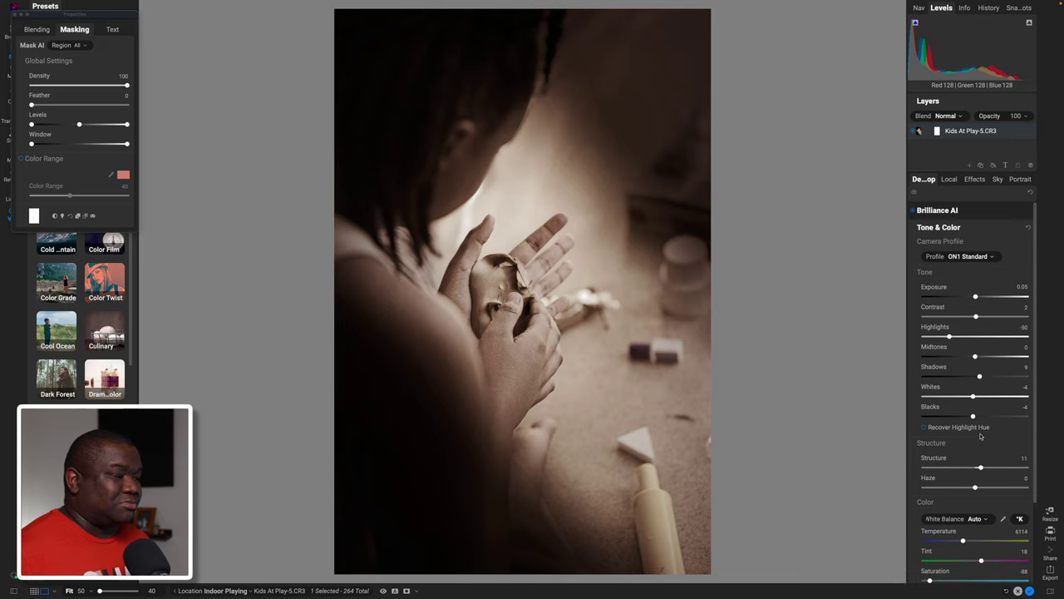
pyautogui.click(956, 228)
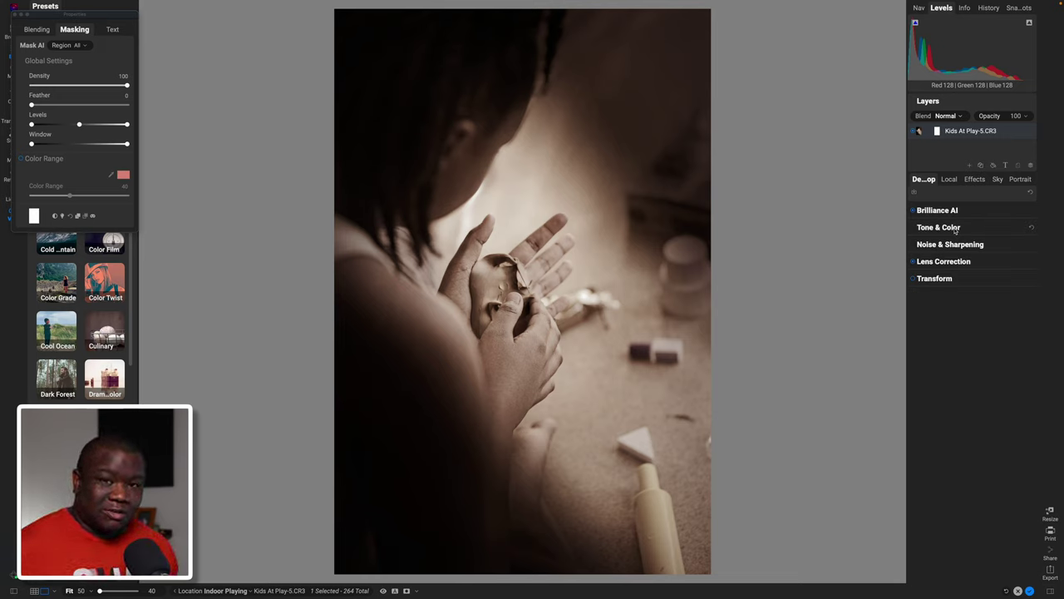
# Step: Save the effects as a preset named Keep Sake 1 in FWP Presets and close the floating mask Properties window
pyautogui.click(913, 194)
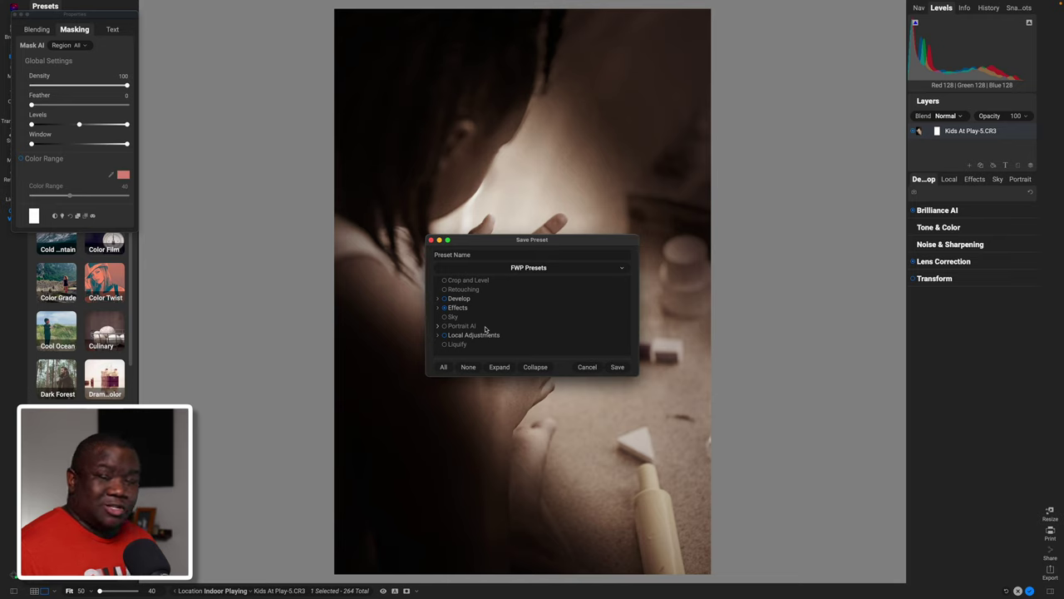
pyautogui.click(438, 308)
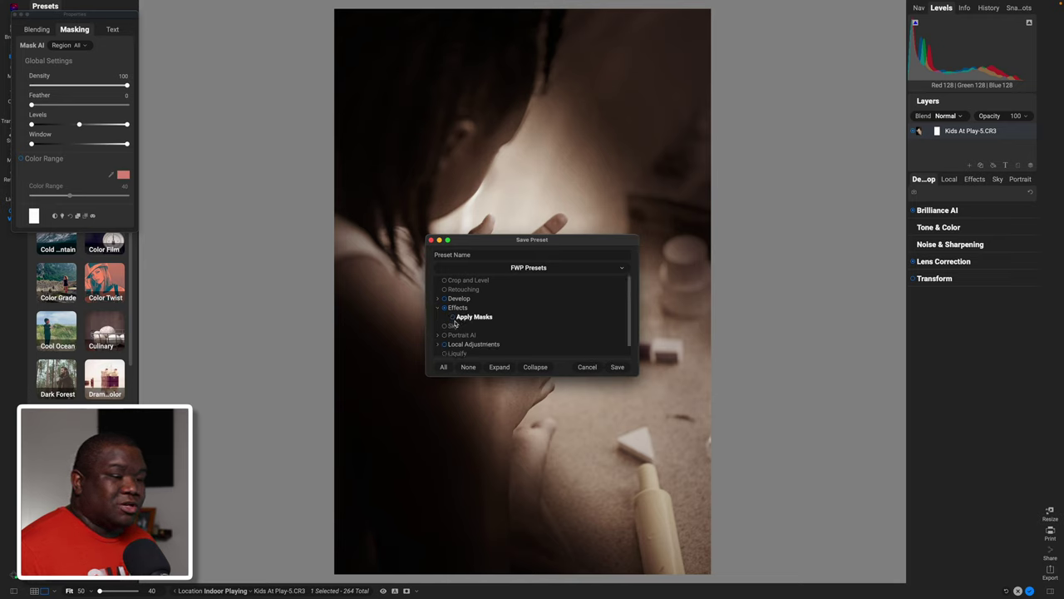
pyautogui.click(438, 308)
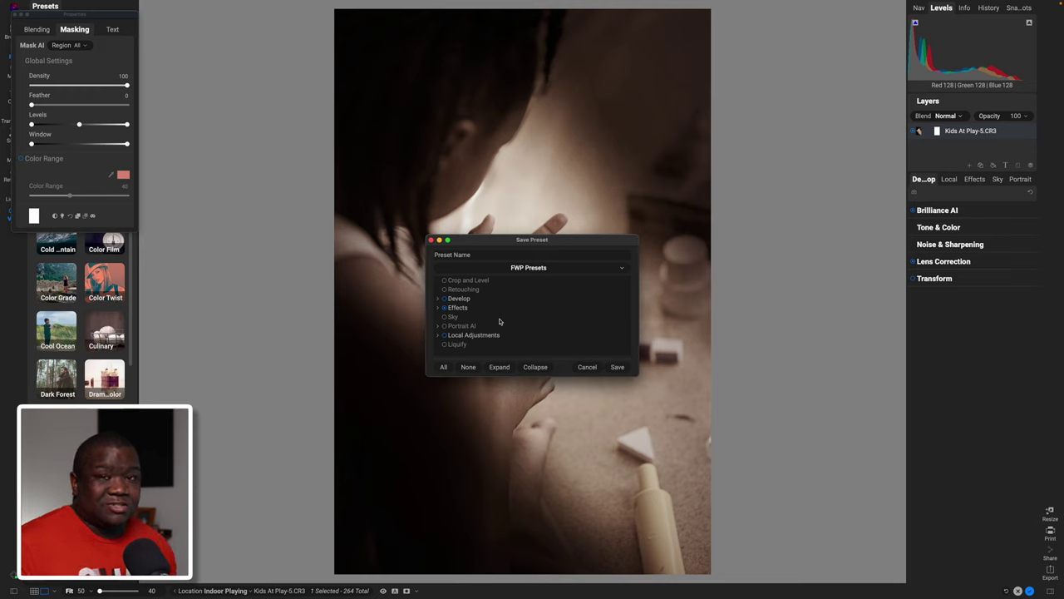
pyautogui.click(538, 257)
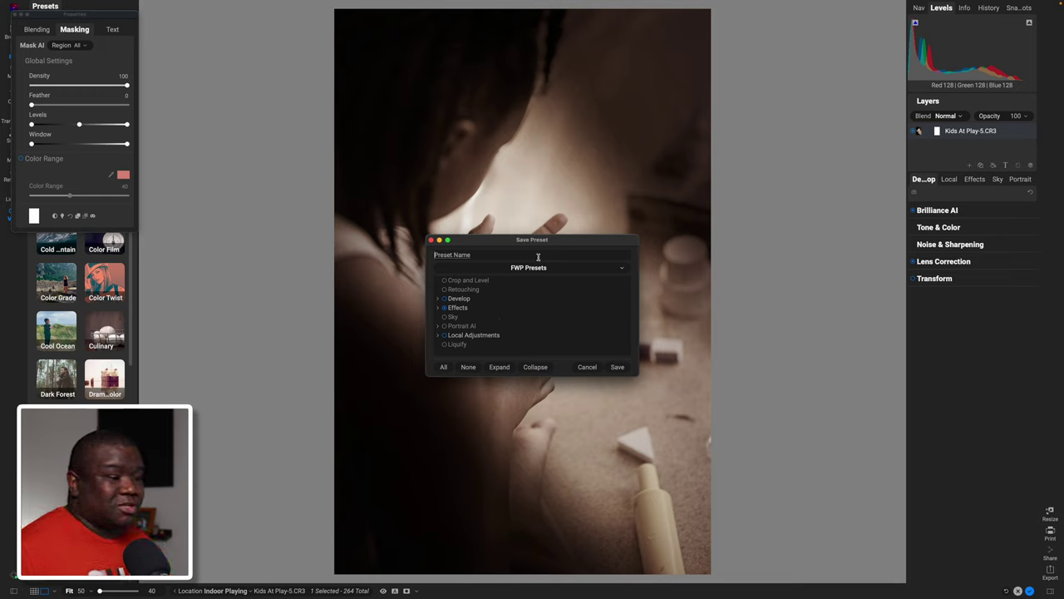
pyautogui.write('K')
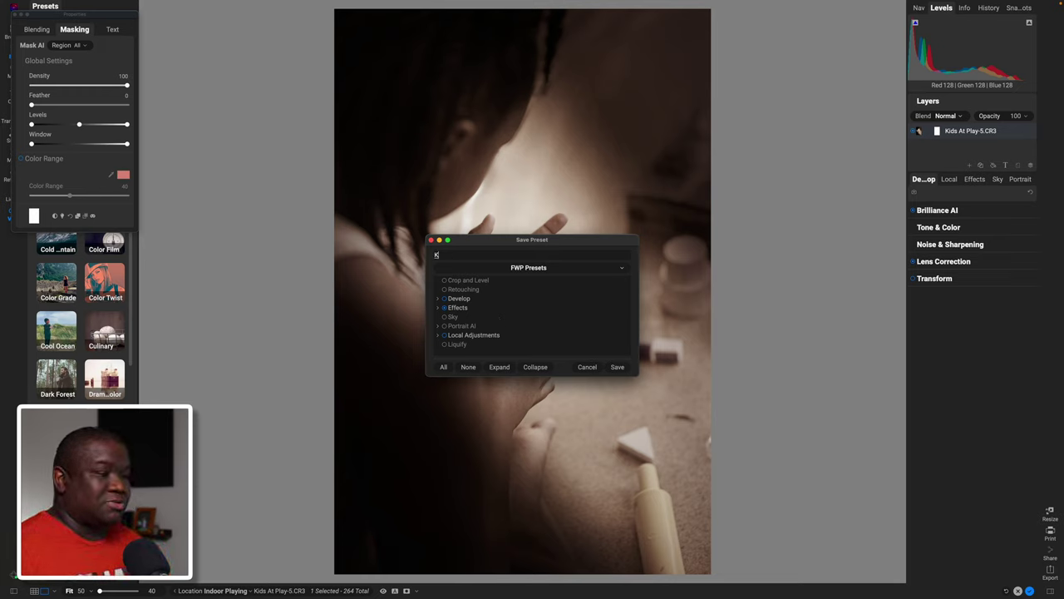
pyautogui.write('eep Sake 1')
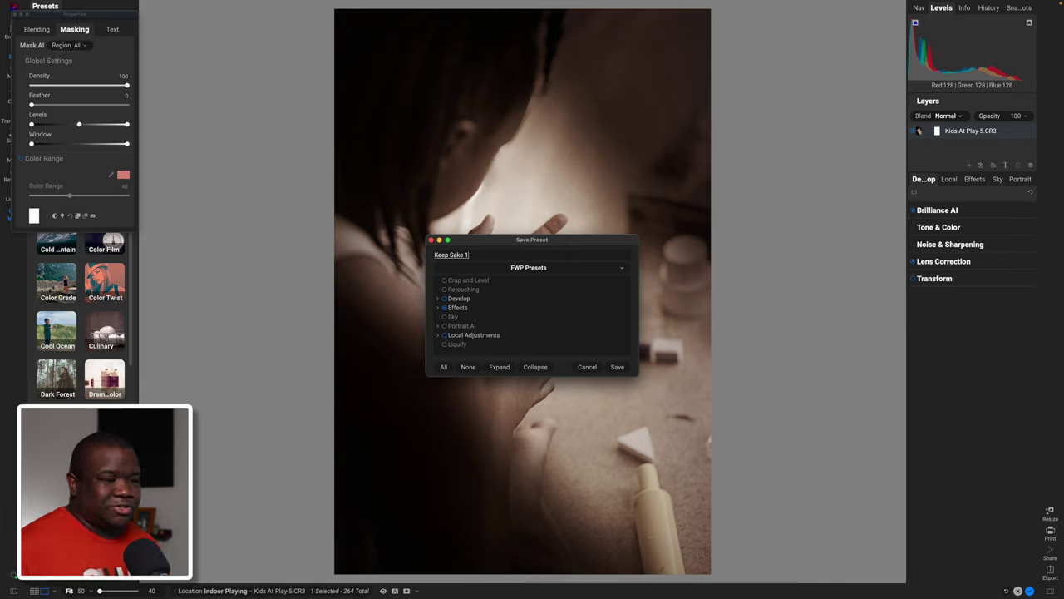
pyautogui.click(616, 367)
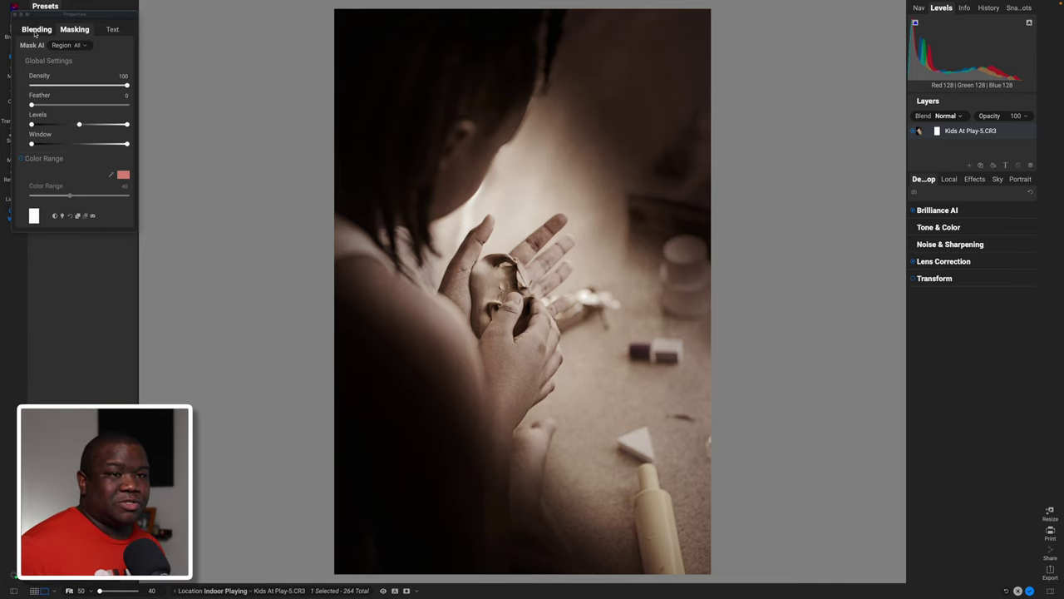
pyautogui.click(15, 14)
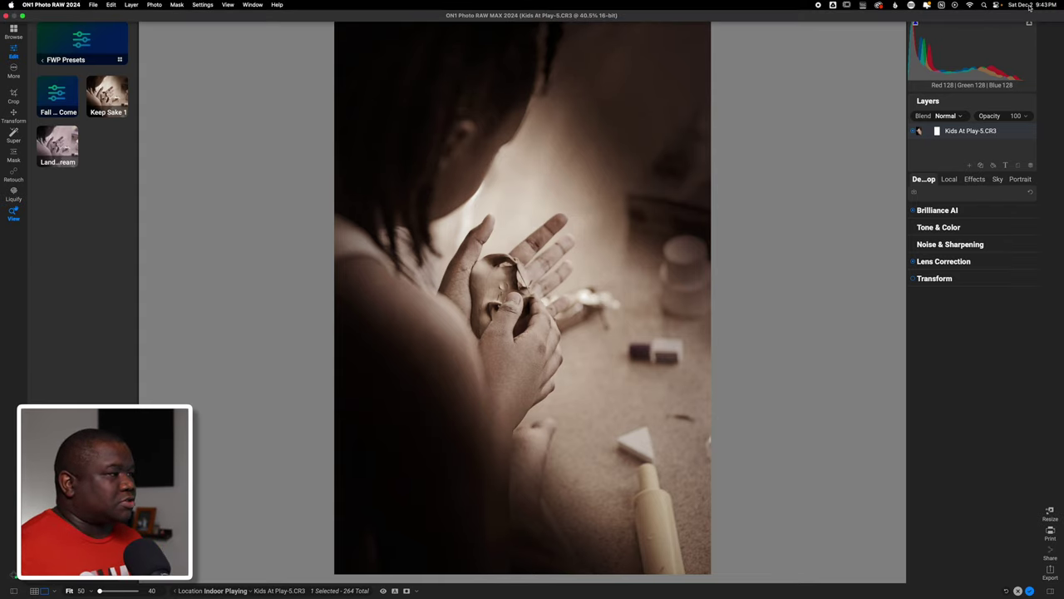
# Step: Create a snapshot named Keep Sake 1 and compare it with the Final Look 1 snapshot, ending on Keep Sake 1
pyautogui.click(1019, 9)
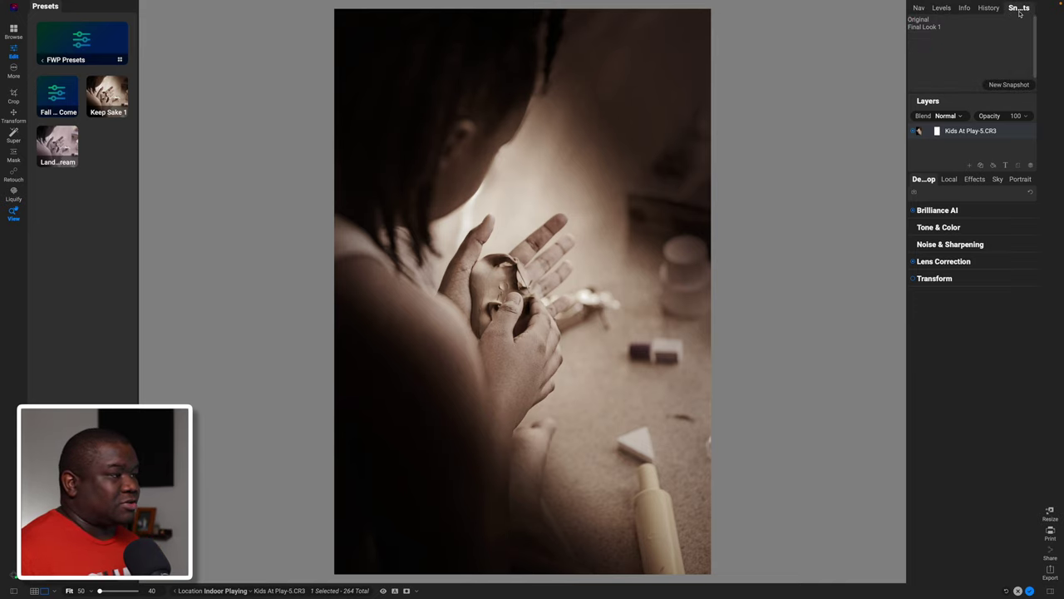
pyautogui.click(1006, 86)
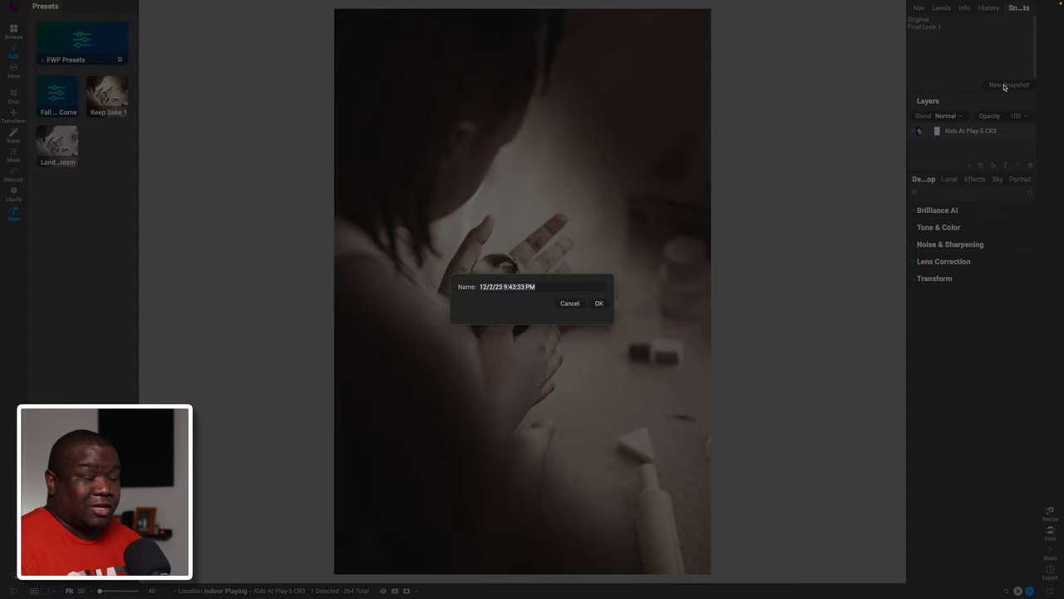
pyautogui.write('Keep')
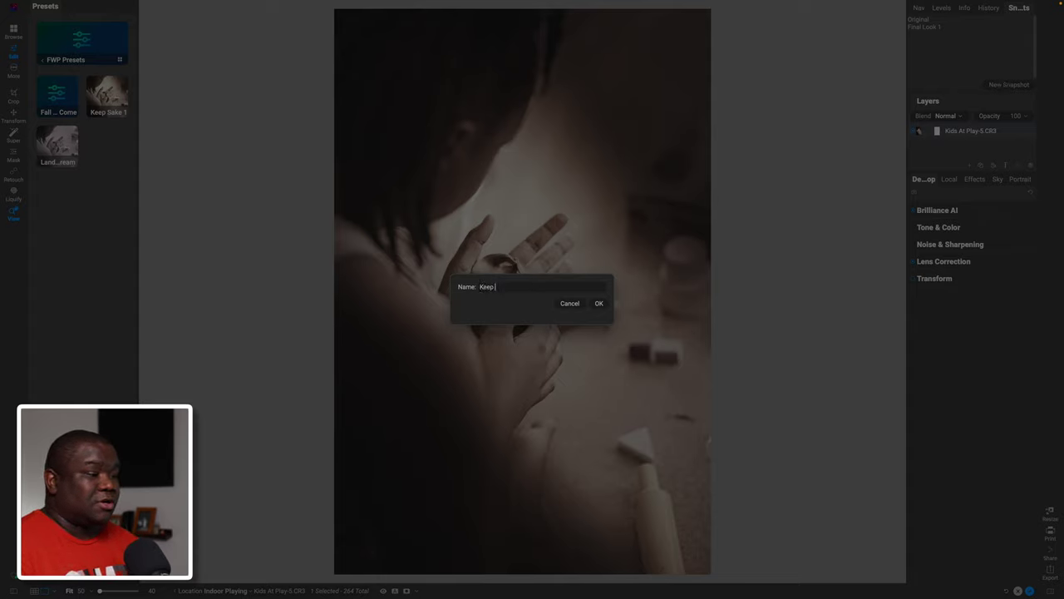
pyautogui.write(' Sake ')
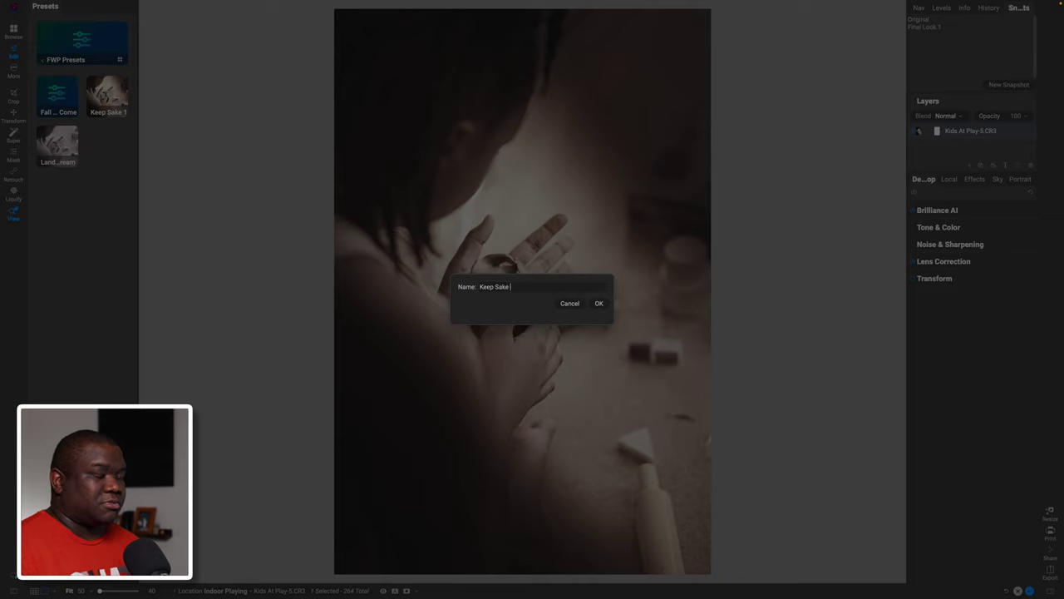
pyautogui.write('1')
pyautogui.press('Return')
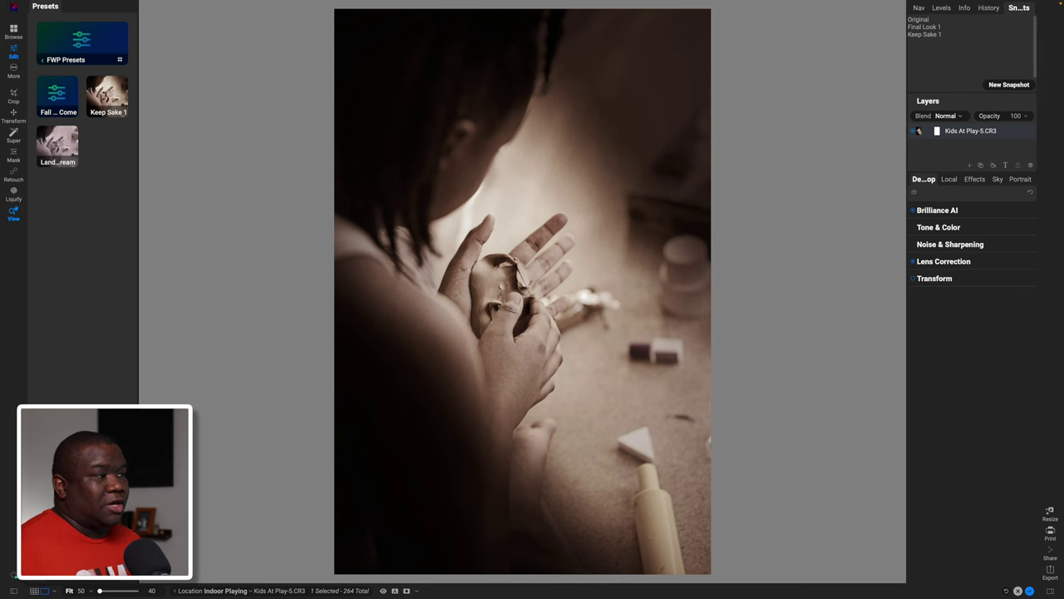
pyautogui.click(922, 27)
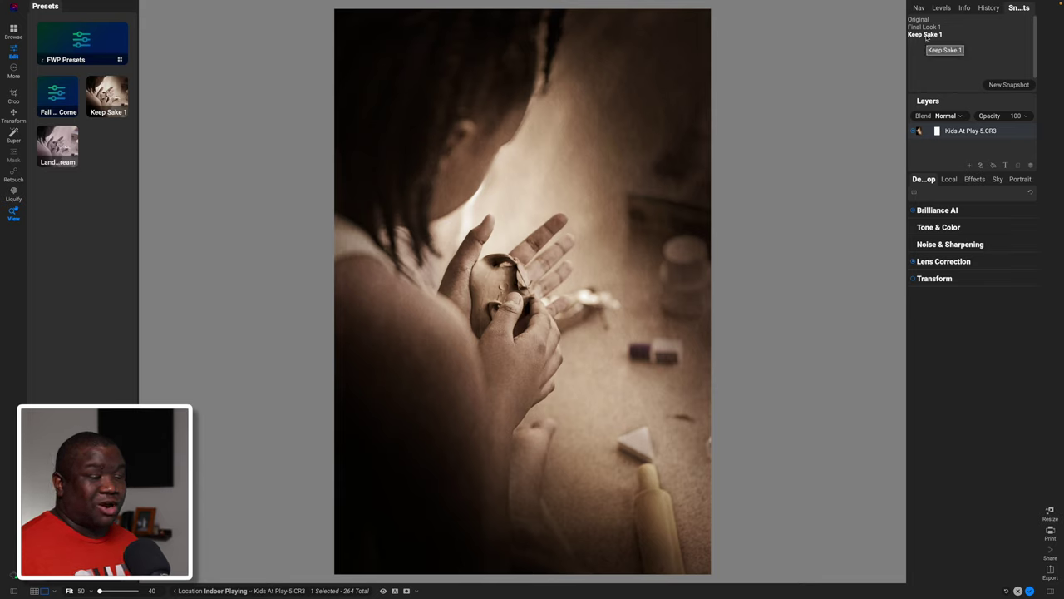
pyautogui.click(925, 35)
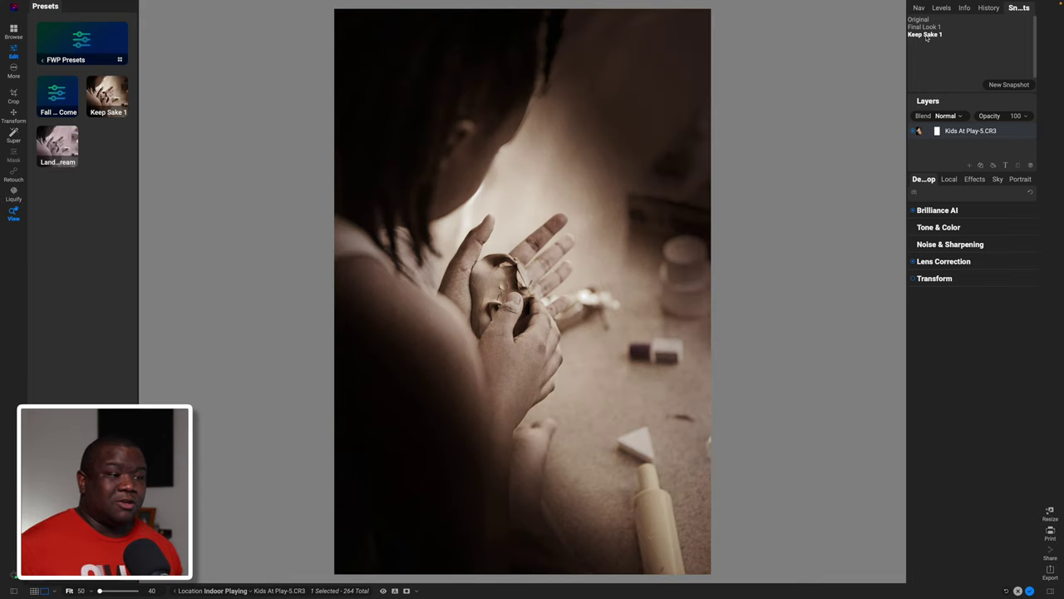